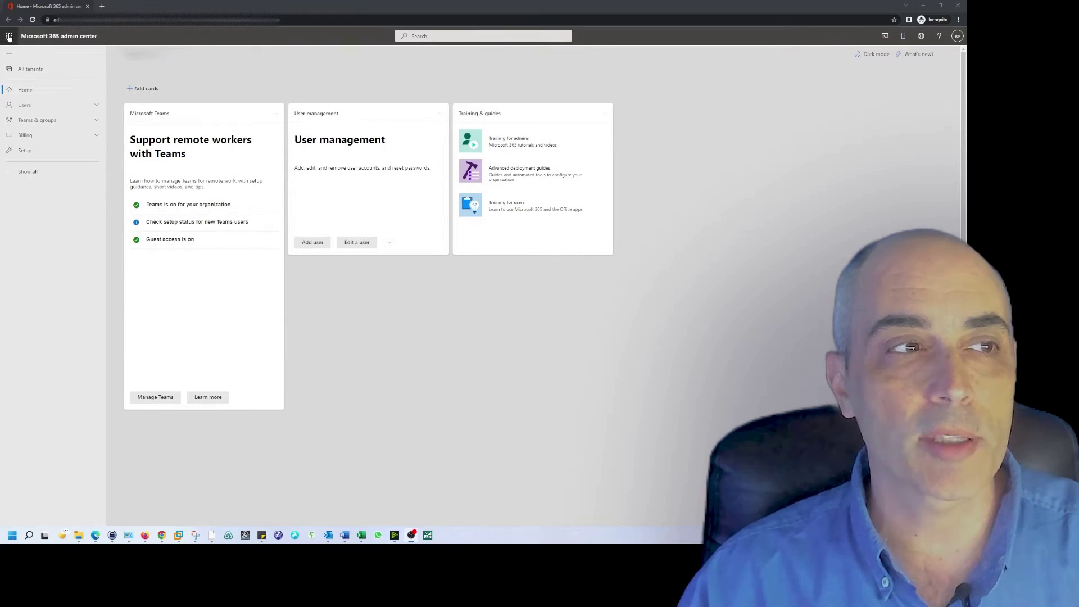
Step: Open the Microsoft 365 admin center from the app launcher and expand its navigation with Show all
{"action": "left_click", "coordinate": [9, 37]}
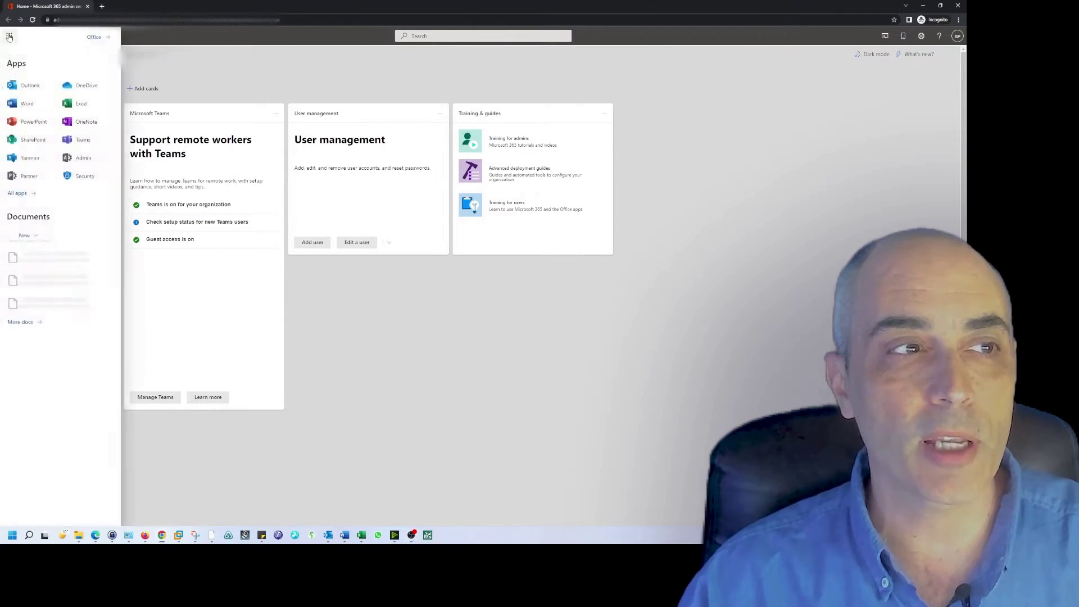
{"action": "left_click", "coordinate": [83, 158]}
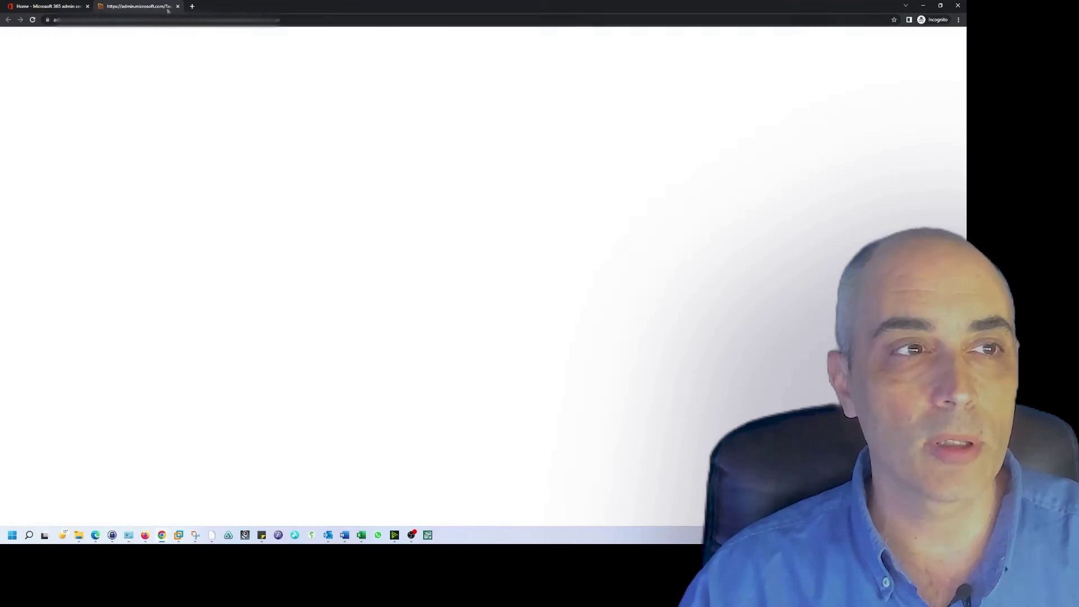
{"action": "left_click", "coordinate": [178, 7]}
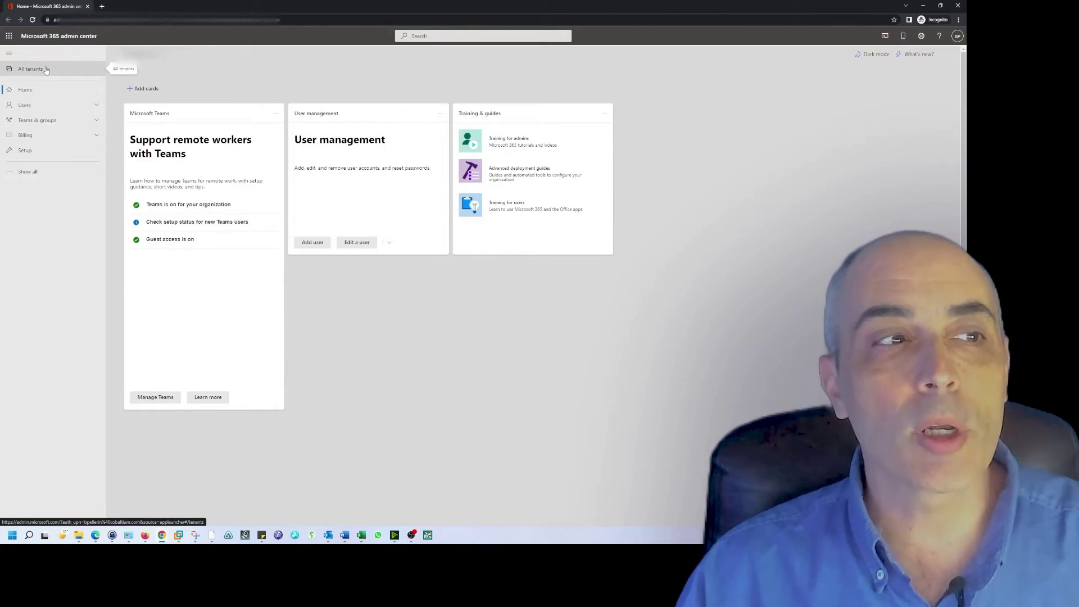
{"action": "left_click", "coordinate": [29, 172]}
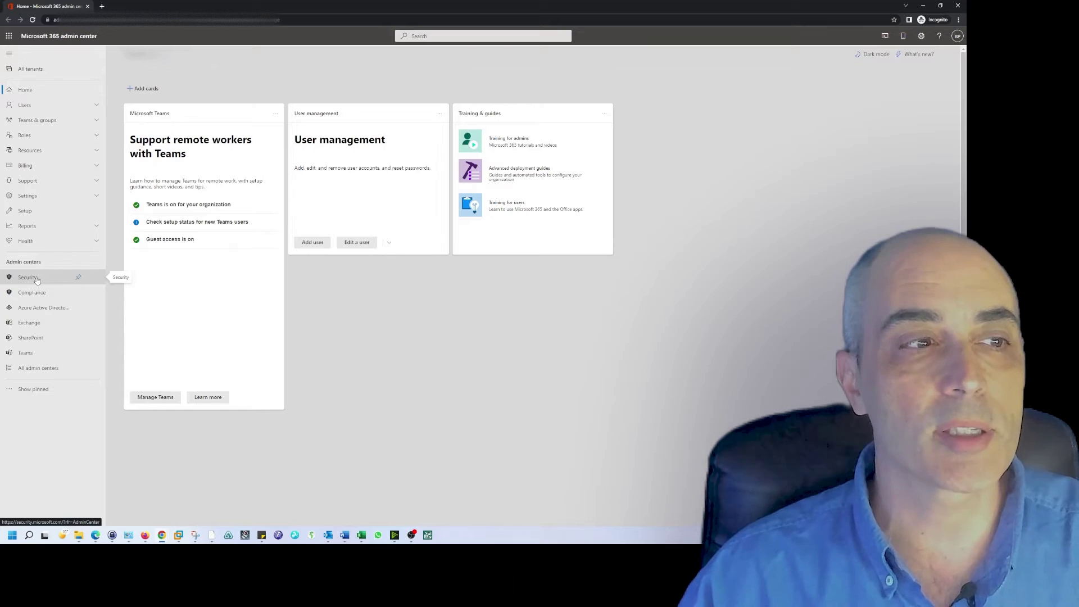
Step: Go from the Security admin center to Policies & rules > Threat policies
{"action": "left_click", "coordinate": [35, 279]}
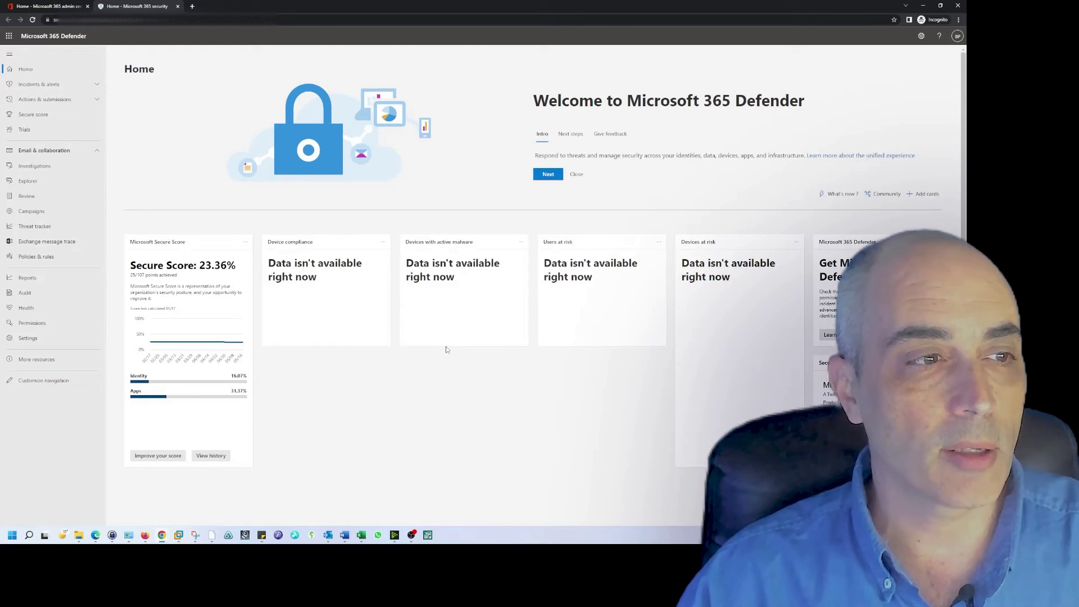
{"action": "left_click", "coordinate": [36, 256]}
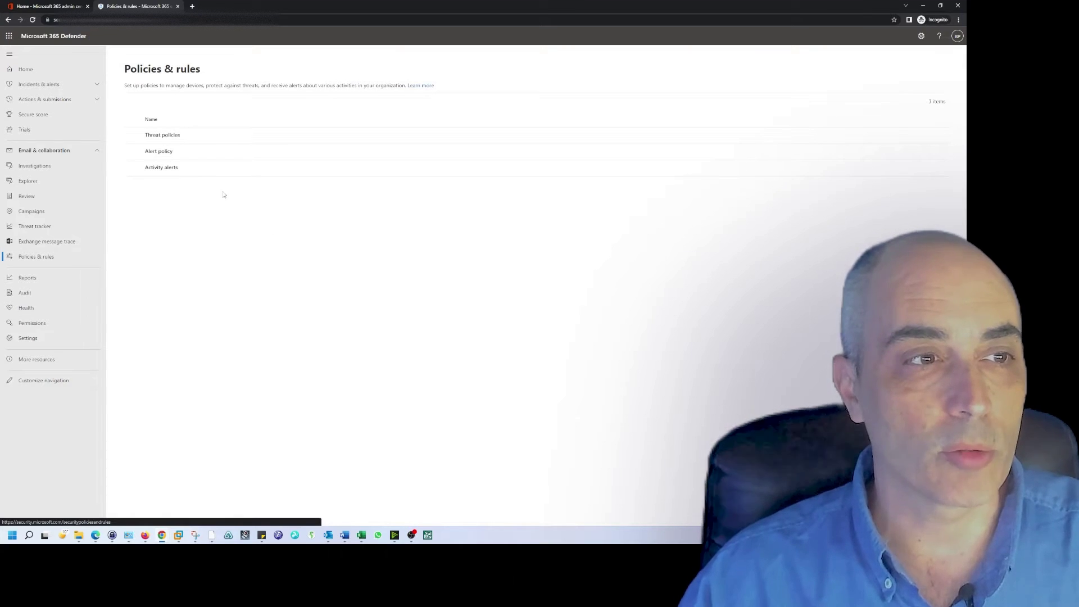
{"action": "left_click", "coordinate": [174, 137]}
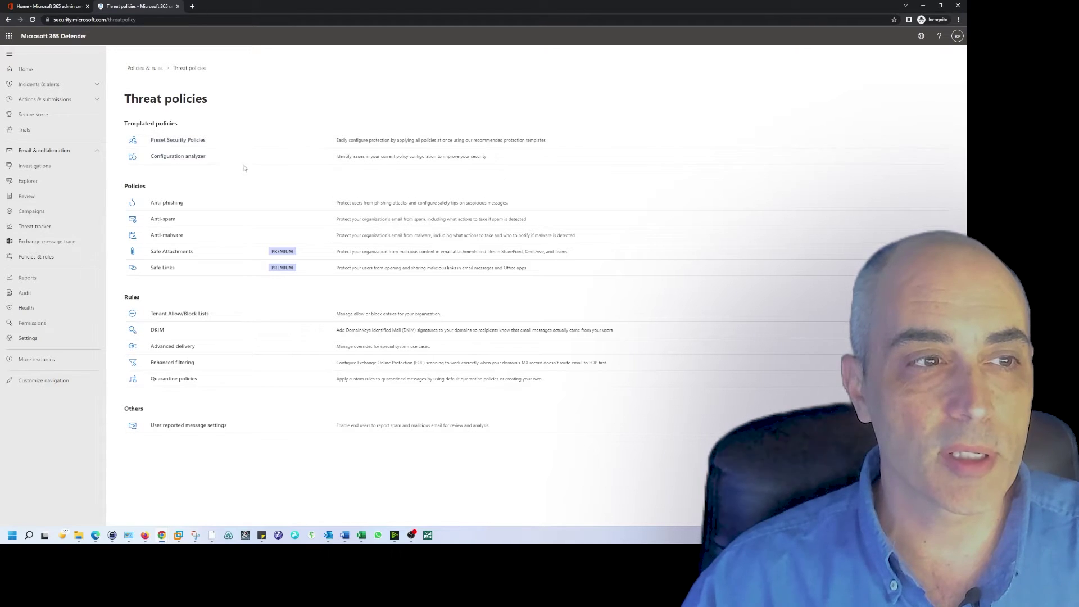
Step: In the Configuration analyzer's Strict recommendations, select the 'Change 6 to 4' bulk threshold row
{"action": "left_click", "coordinate": [169, 156]}
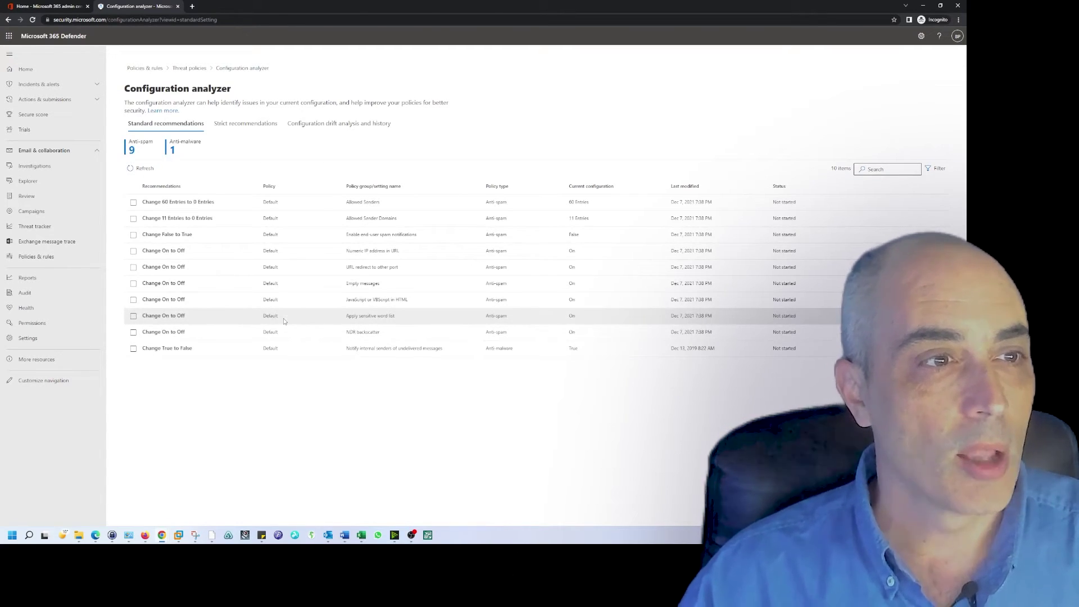
{"action": "left_click", "coordinate": [245, 125]}
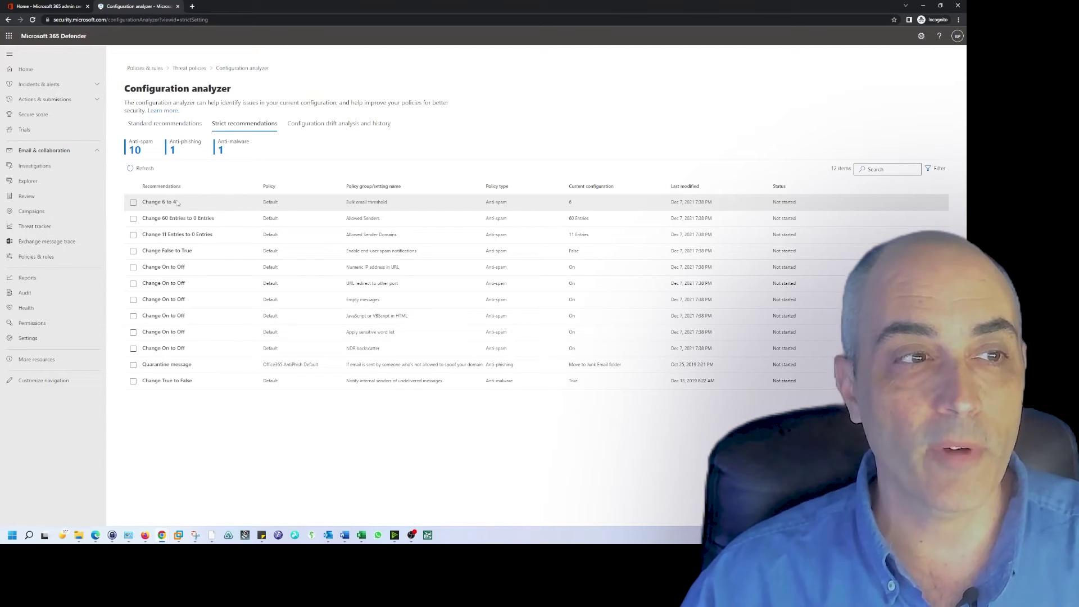
{"action": "left_click", "coordinate": [134, 203]}
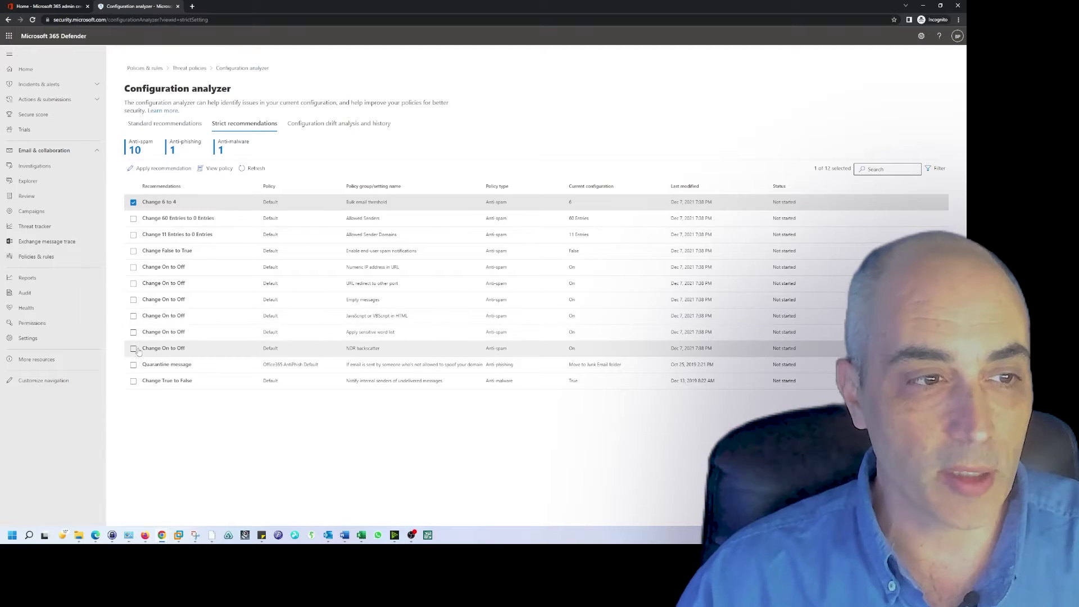
Step: Apply the 'Change 6 to 4' bulk email threshold recommendation and confirm it
{"action": "left_click", "coordinate": [159, 168]}
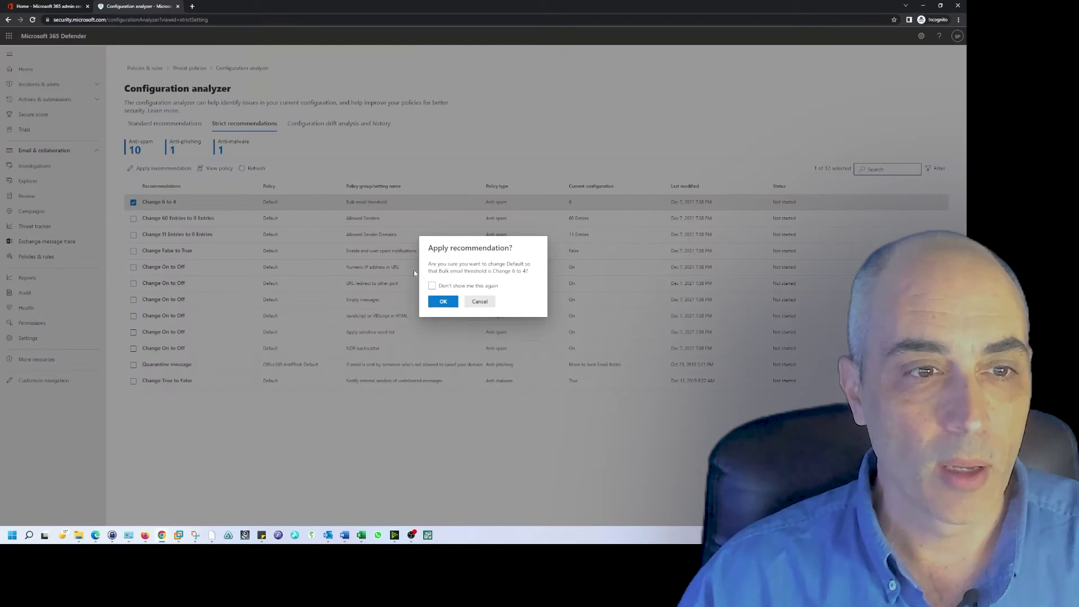
{"action": "left_click", "coordinate": [443, 301]}
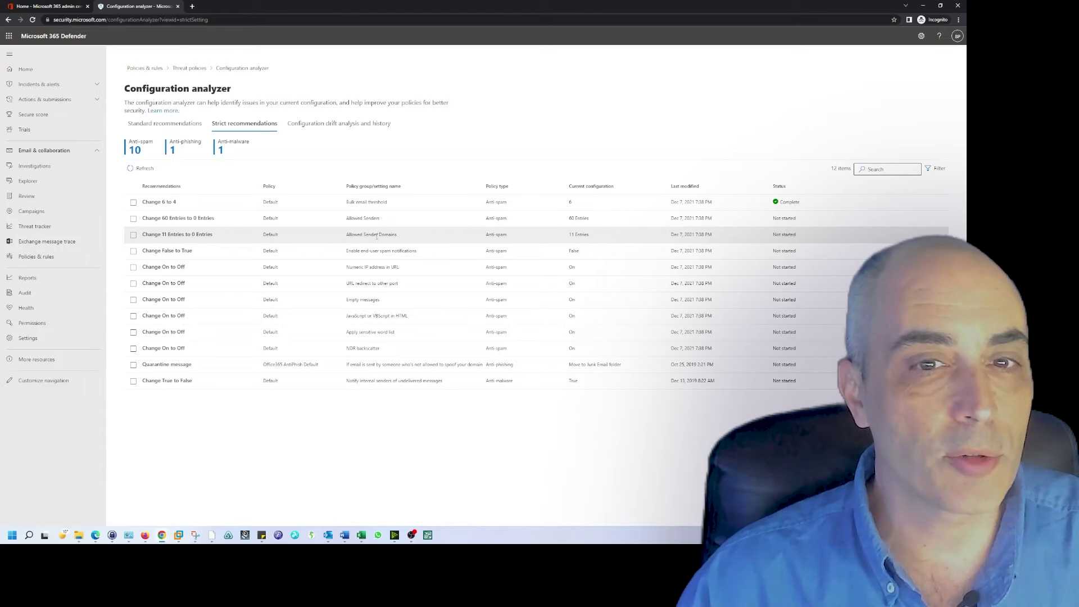
Step: Select the 'Change 11 Entries to 0 Entries' recommendation and view its default anti-spam policy
{"action": "left_click", "coordinate": [133, 235]}
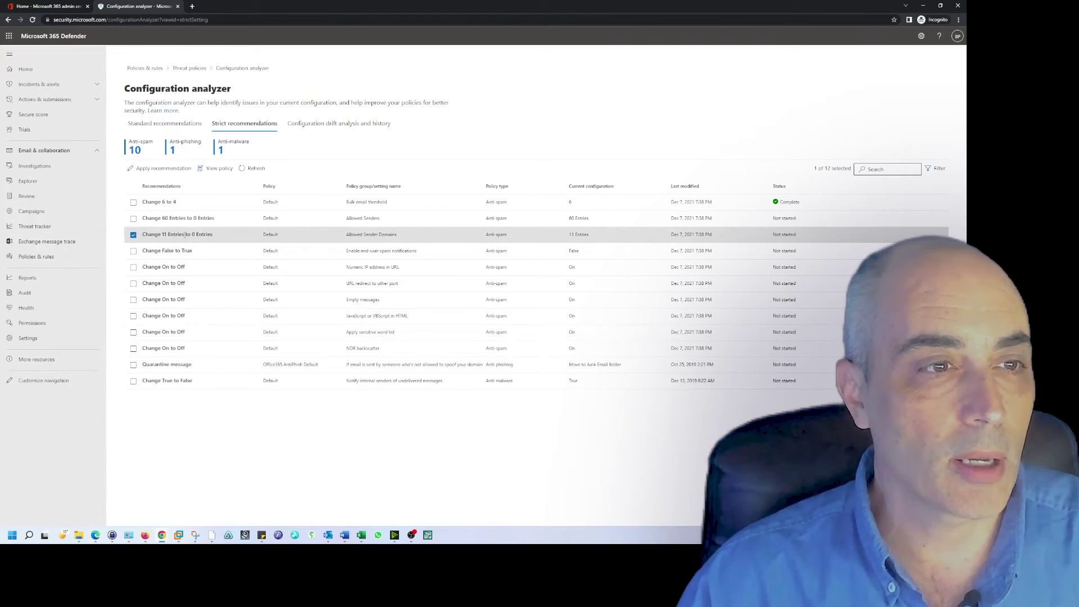
{"action": "left_click", "coordinate": [213, 170]}
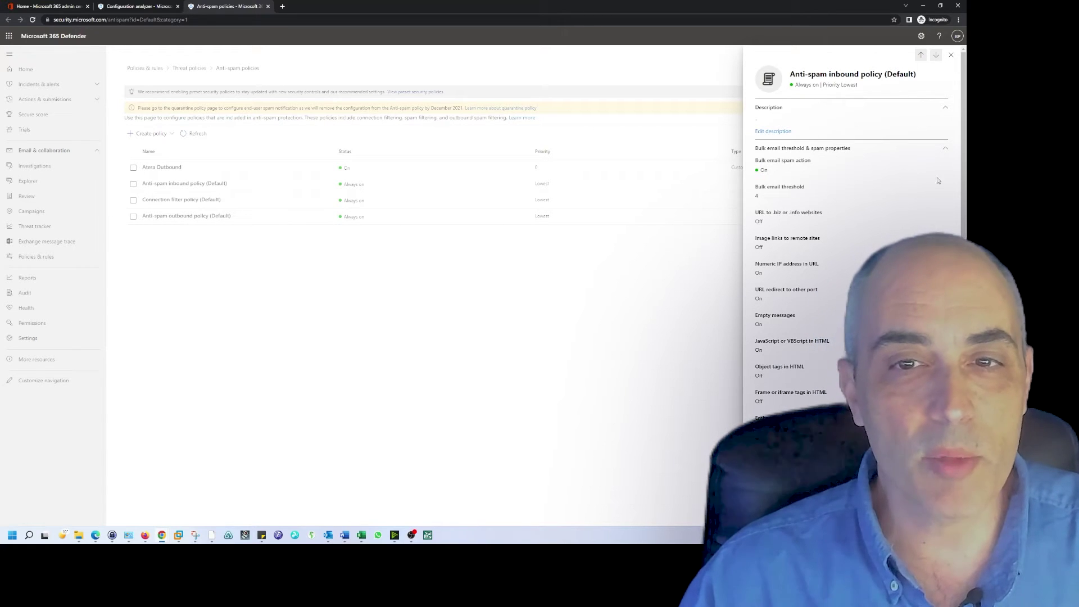
{"action": "left_click_drag", "start_coordinate": [962, 171], "coordinate": [961, 205]}
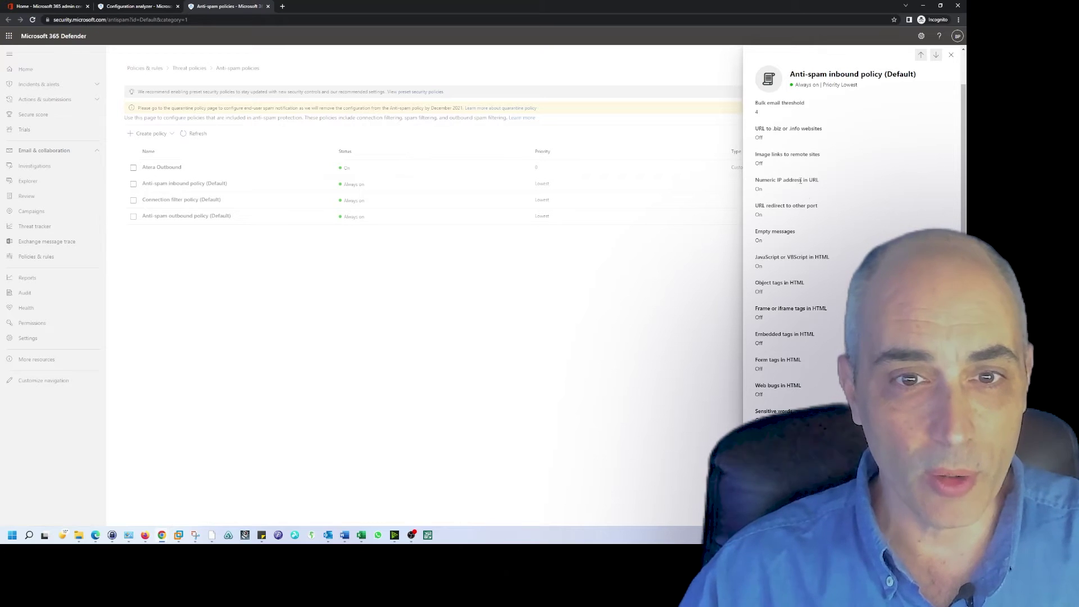
{"action": "left_click_drag", "start_coordinate": [757, 206], "coordinate": [818, 207]}
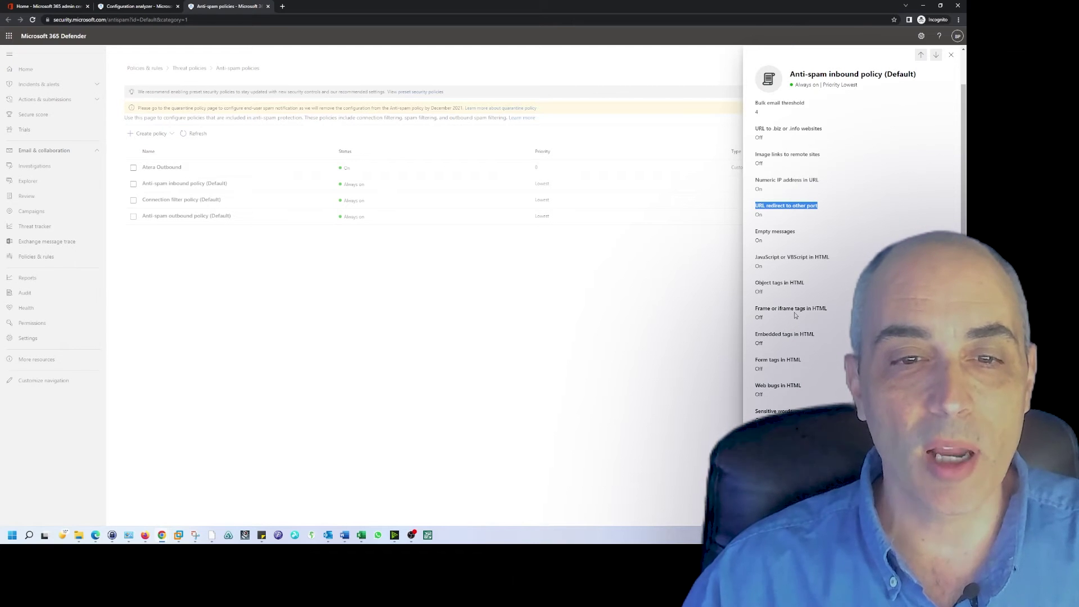
Step: Review the default anti-spam policy's actions, including SPF record hard fail, then return to Strict recommendations
{"action": "scroll", "coordinate": [795, 315], "scroll_direction": "down", "scroll_amount": 5}
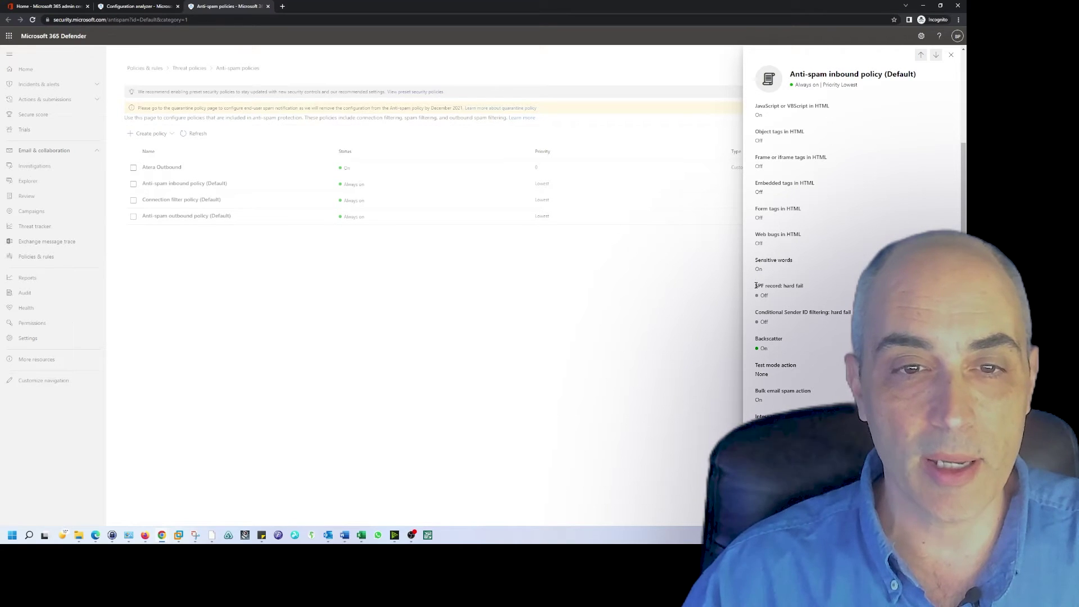
{"action": "left_click_drag", "start_coordinate": [755, 286], "coordinate": [781, 287]}
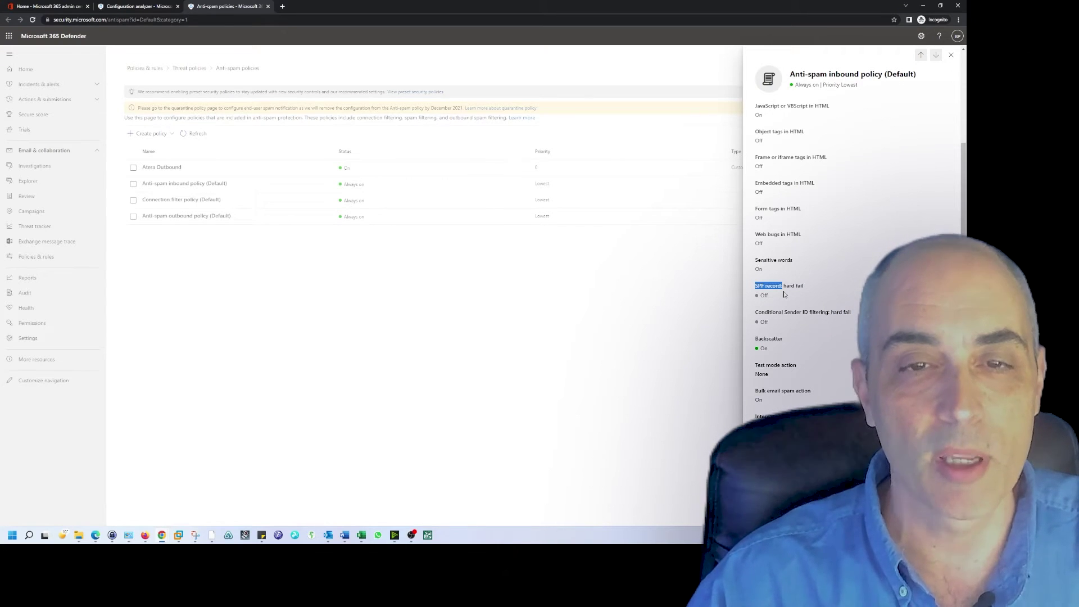
{"action": "scroll", "coordinate": [793, 297], "scroll_direction": "down", "scroll_amount": 2}
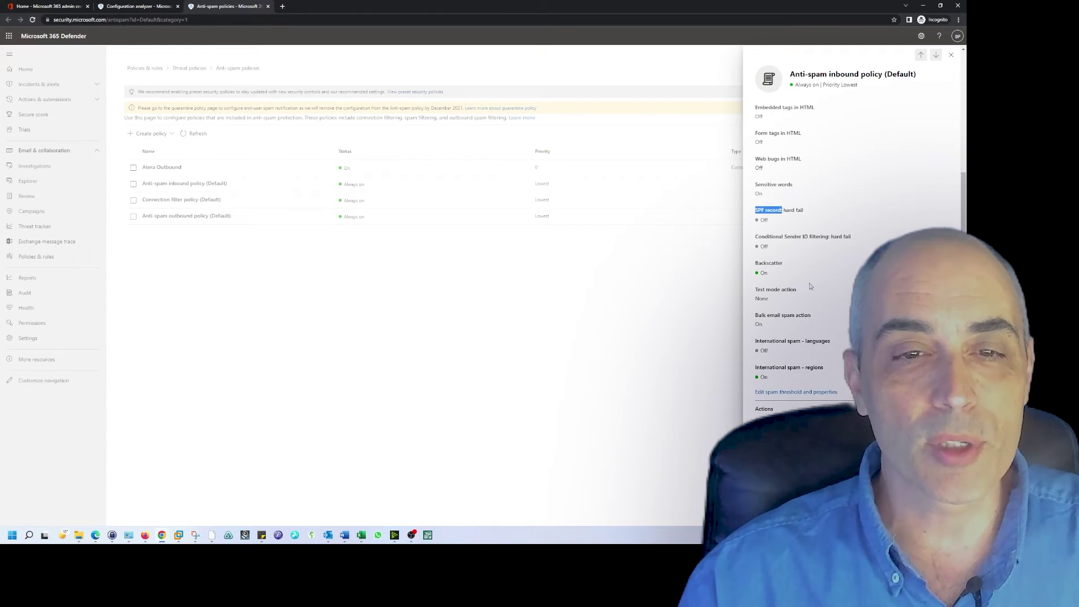
{"action": "scroll", "coordinate": [801, 294], "scroll_direction": "down", "scroll_amount": 1}
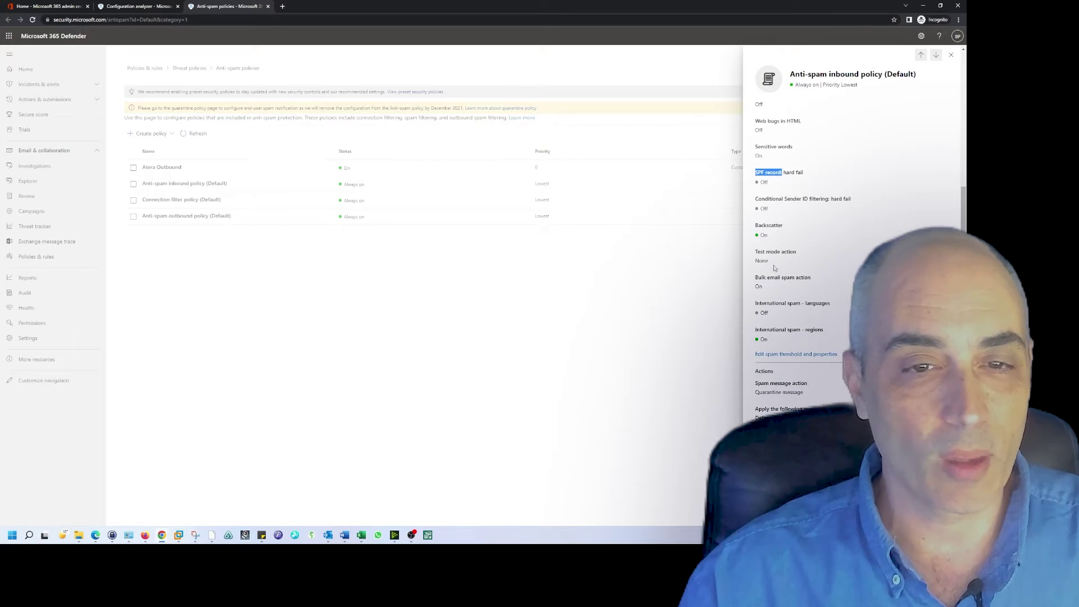
{"action": "scroll", "coordinate": [807, 287], "scroll_direction": "down", "scroll_amount": 3}
{"action": "scroll", "coordinate": [825, 282], "scroll_direction": "down", "scroll_amount": 2}
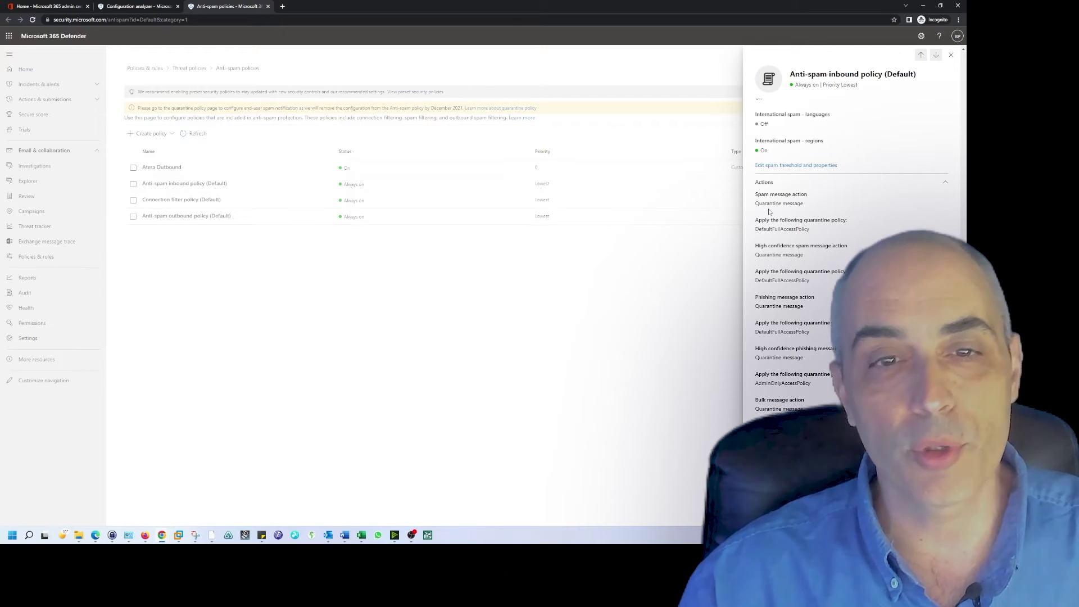
{"action": "scroll", "coordinate": [812, 308], "scroll_direction": "down", "scroll_amount": 3}
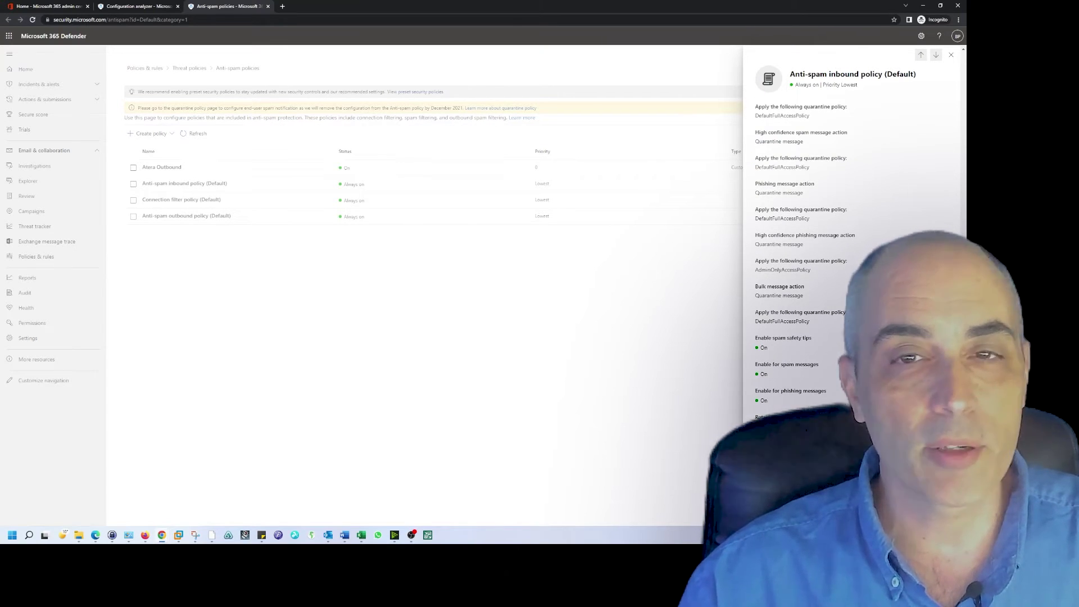
{"action": "left_click", "coordinate": [137, 7]}
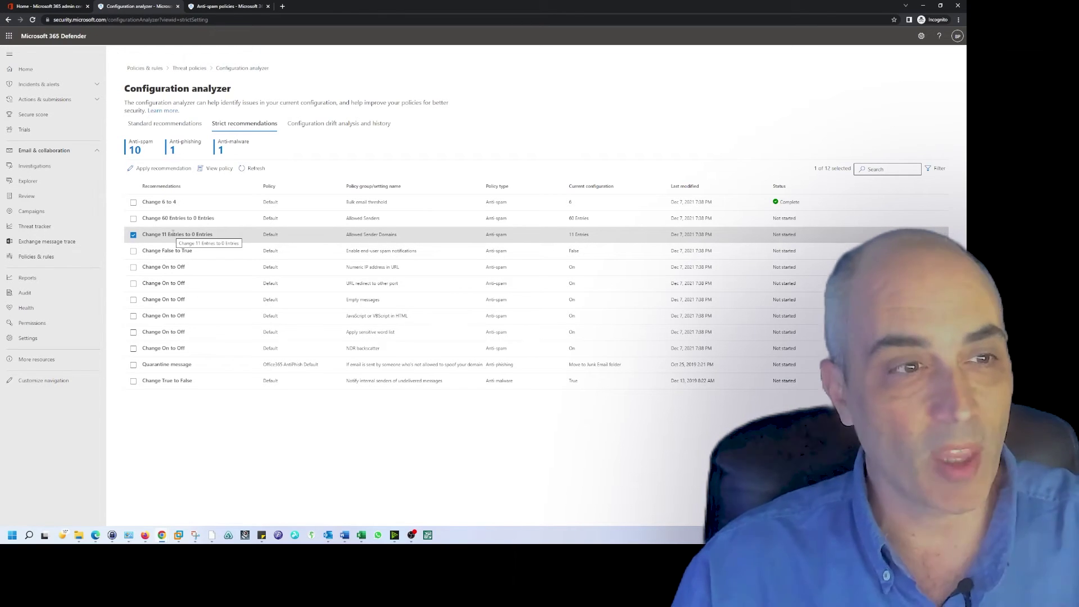
Step: Apply the 'Change 11 Entries to 0 Entries' recommendation, check the default anti-spam policy, and return to Threat policies
{"action": "left_click", "coordinate": [164, 170]}
{"action": "left_click", "coordinate": [402, 295]}
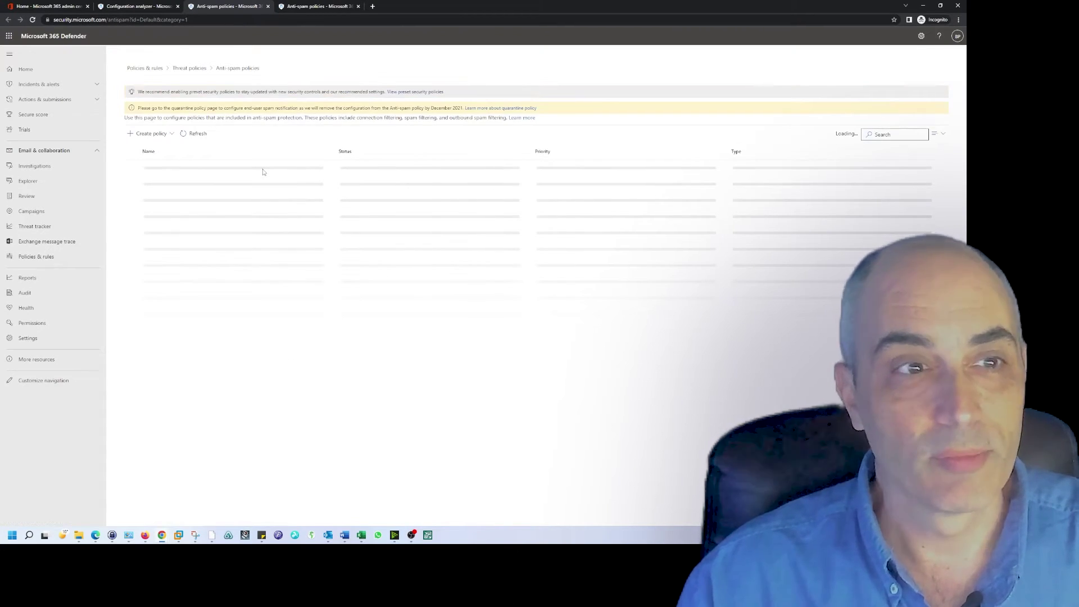
{"action": "left_click", "coordinate": [275, 185]}
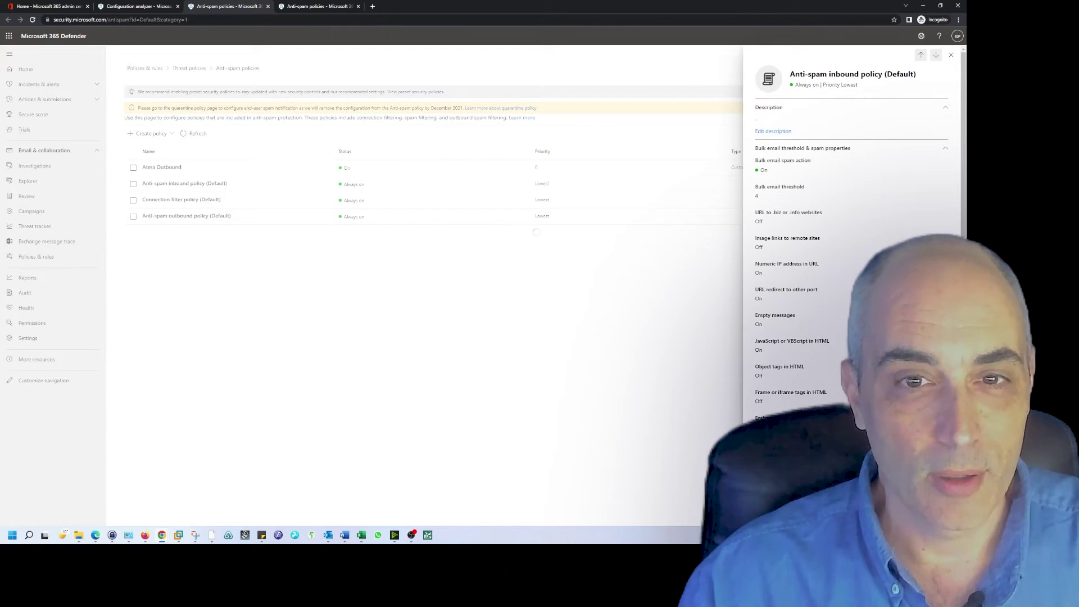
{"action": "left_click", "coordinate": [951, 54]}
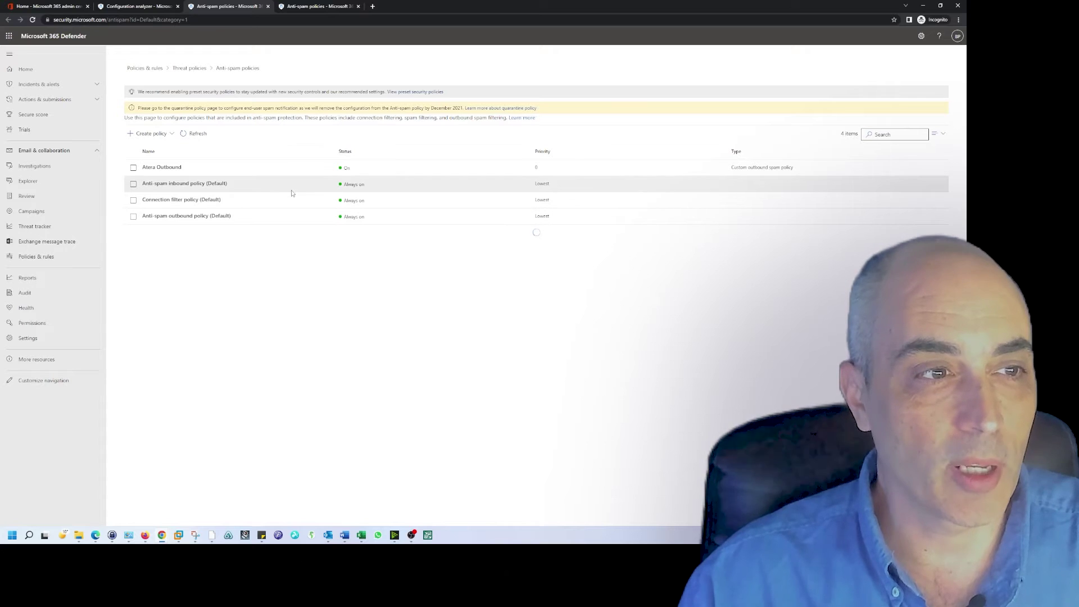
{"action": "left_click", "coordinate": [190, 68]}
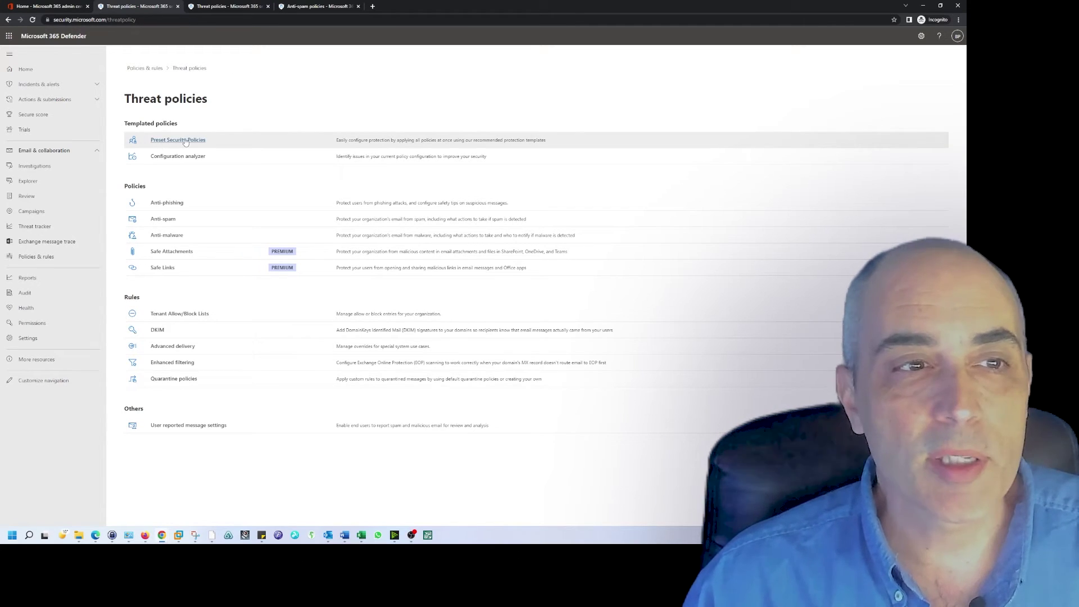
{"action": "left_click", "coordinate": [185, 142]}
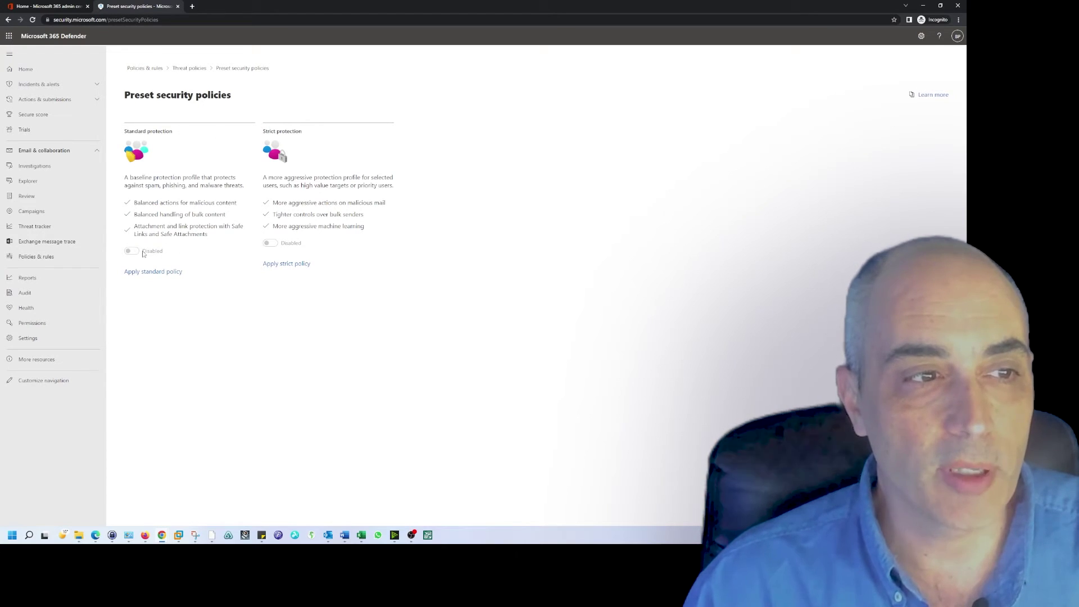
{"action": "left_click", "coordinate": [189, 68]}
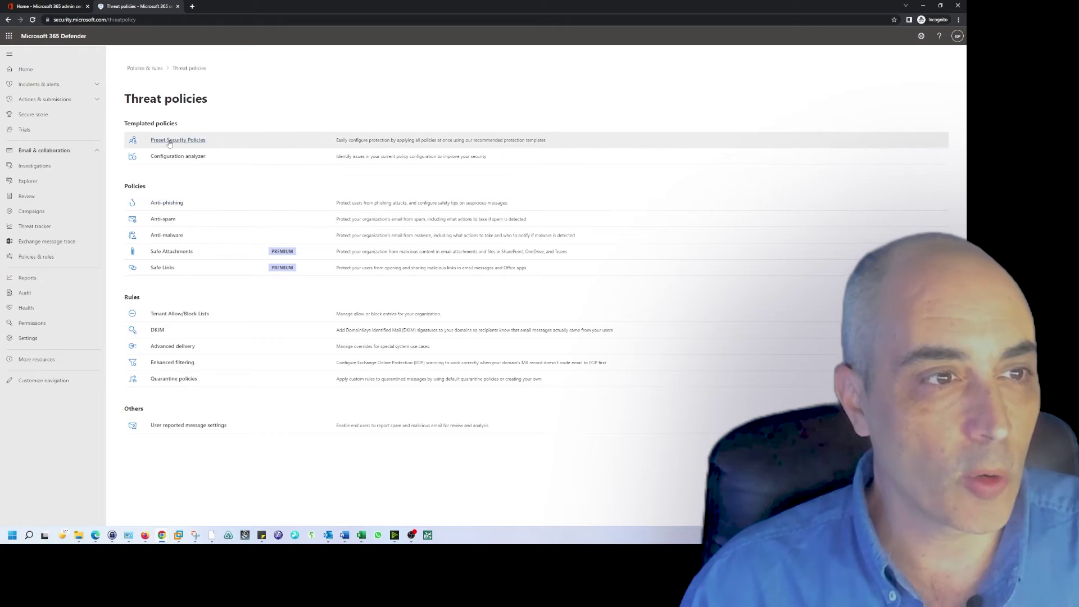
Step: Start a new anti-phishing policy named and described 'Anti', applied to an added domain
{"action": "left_click", "coordinate": [171, 205]}
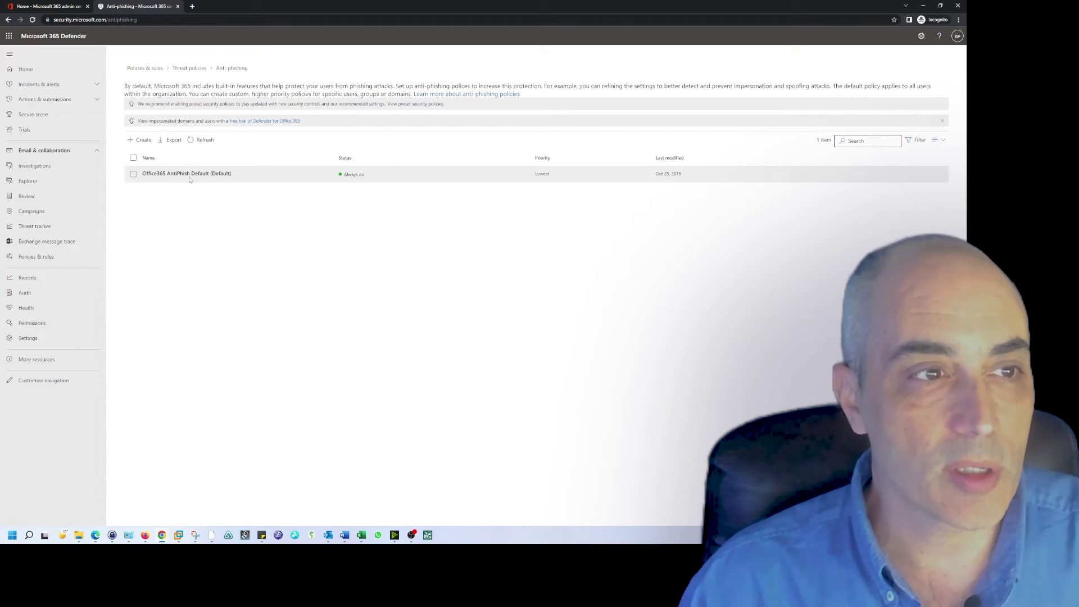
{"action": "left_click", "coordinate": [149, 140]}
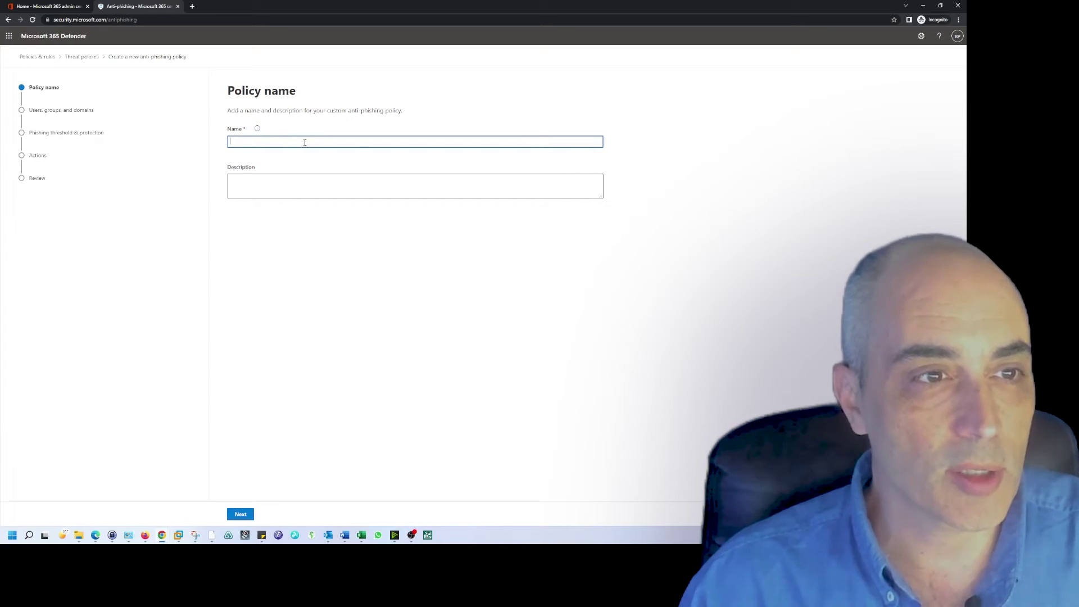
{"action": "type", "text": "Anti"}
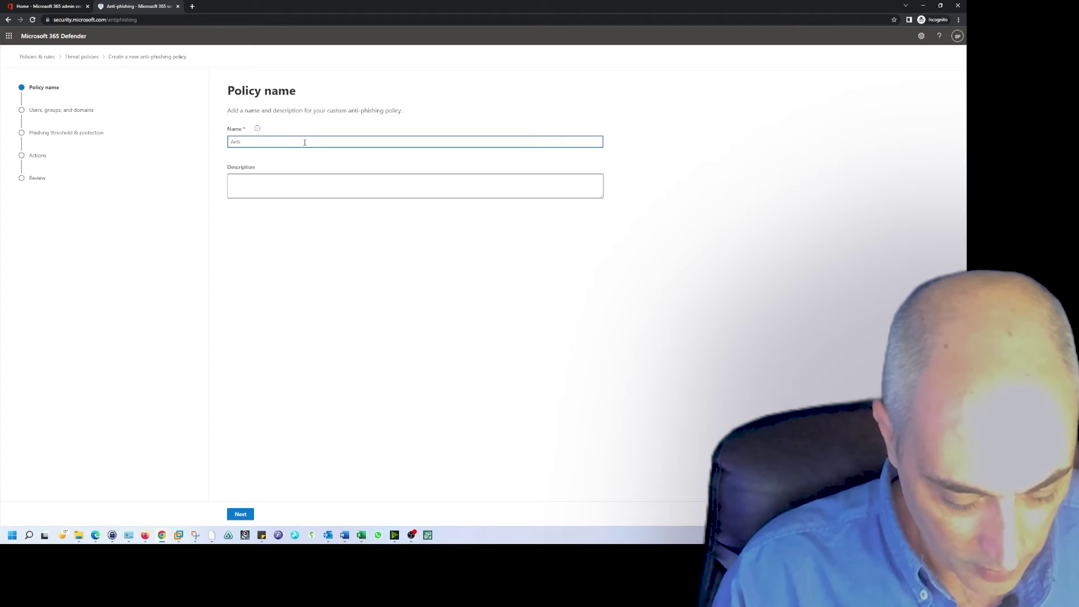
{"action": "left_click", "coordinate": [285, 181]}
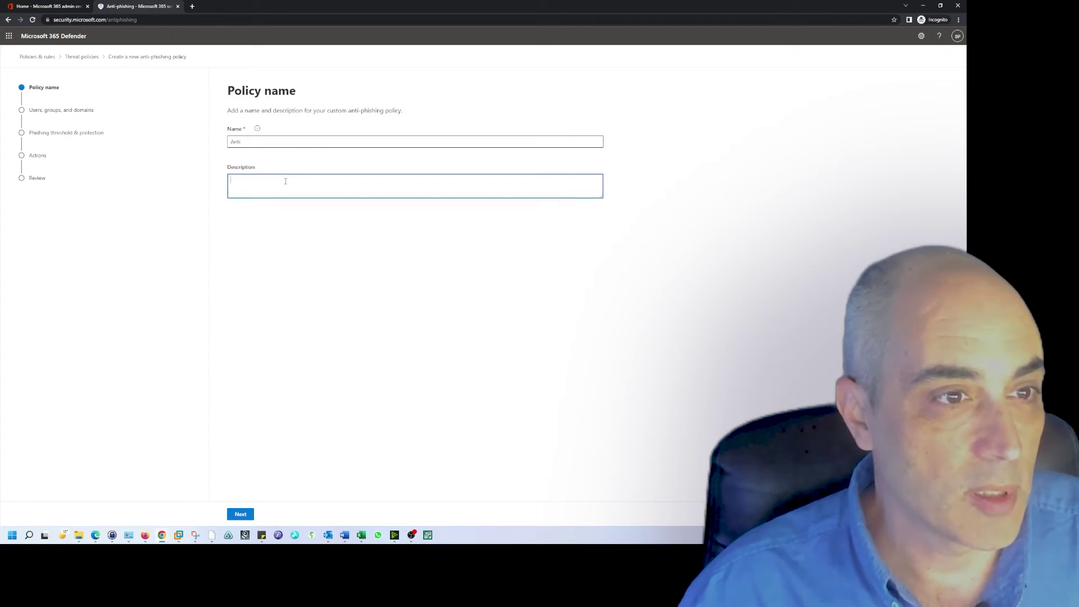
{"action": "type", "text": "Anti"}
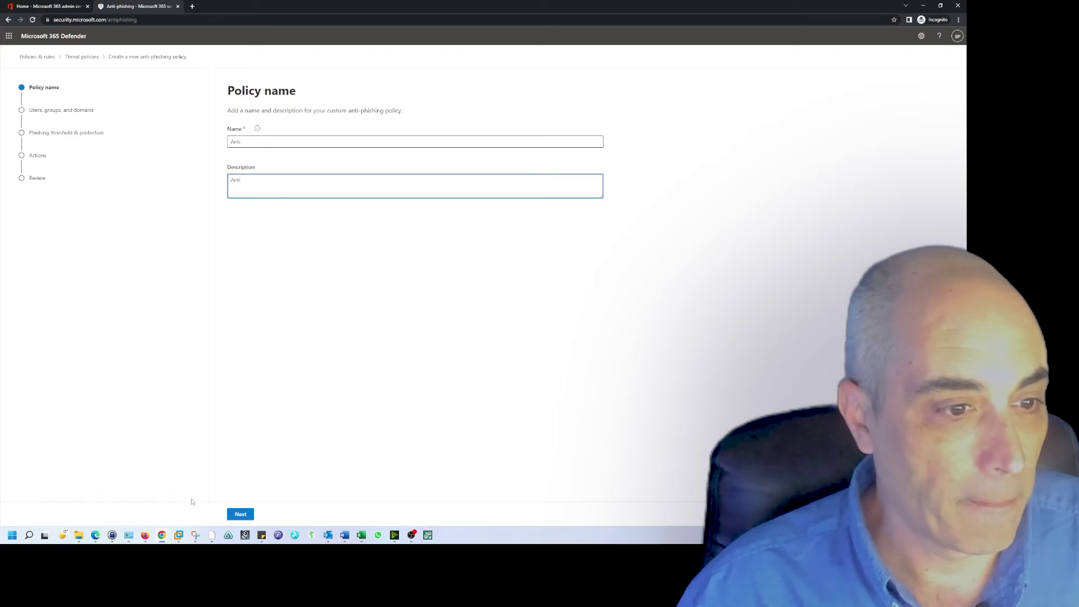
{"action": "left_click", "coordinate": [241, 514]}
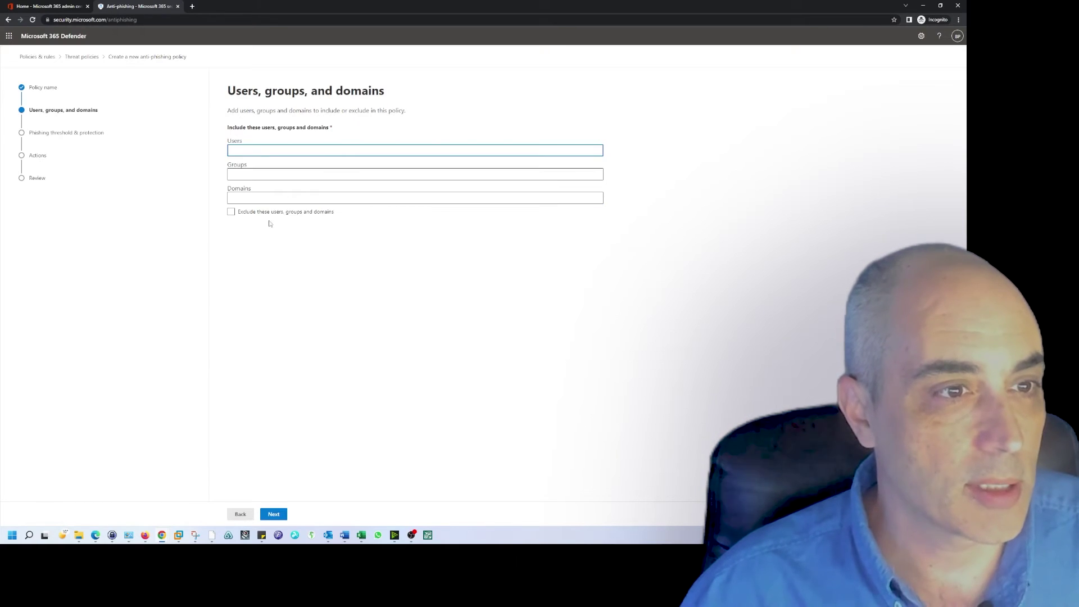
{"action": "left_click", "coordinate": [266, 198]}
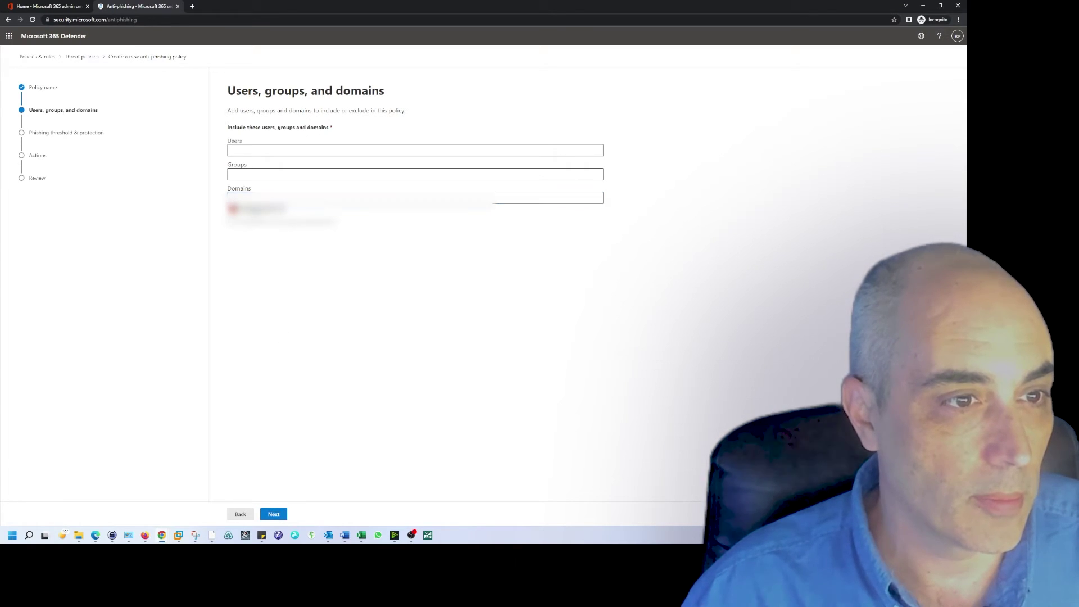
{"action": "left_click", "coordinate": [274, 514]}
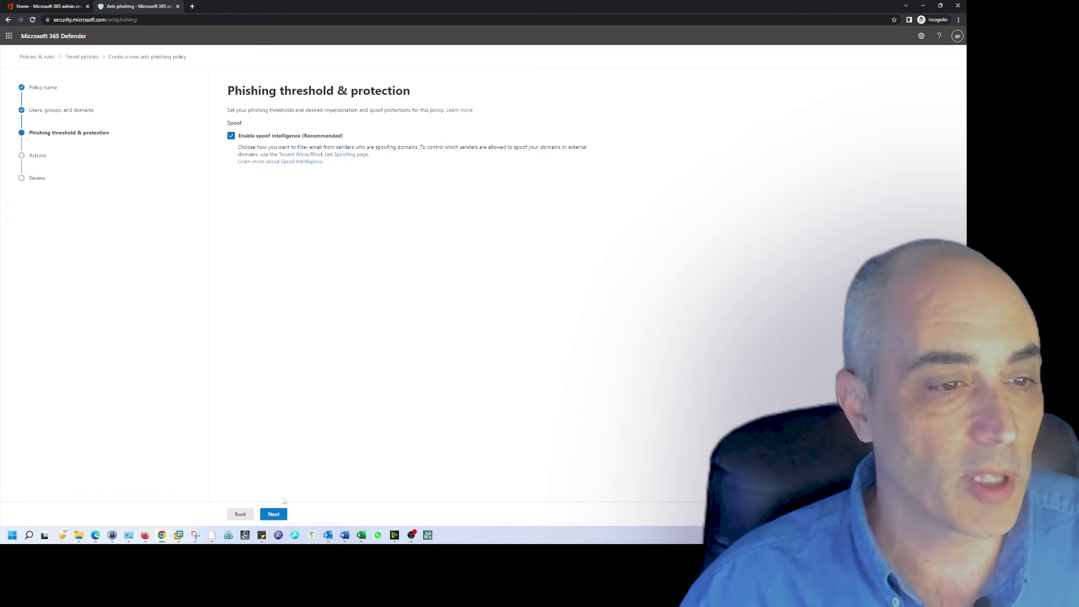
Step: Turn on the first contact safety tip, keep spoofs going to Junk Email, and submit the Anti policy
{"action": "left_click", "coordinate": [274, 514]}
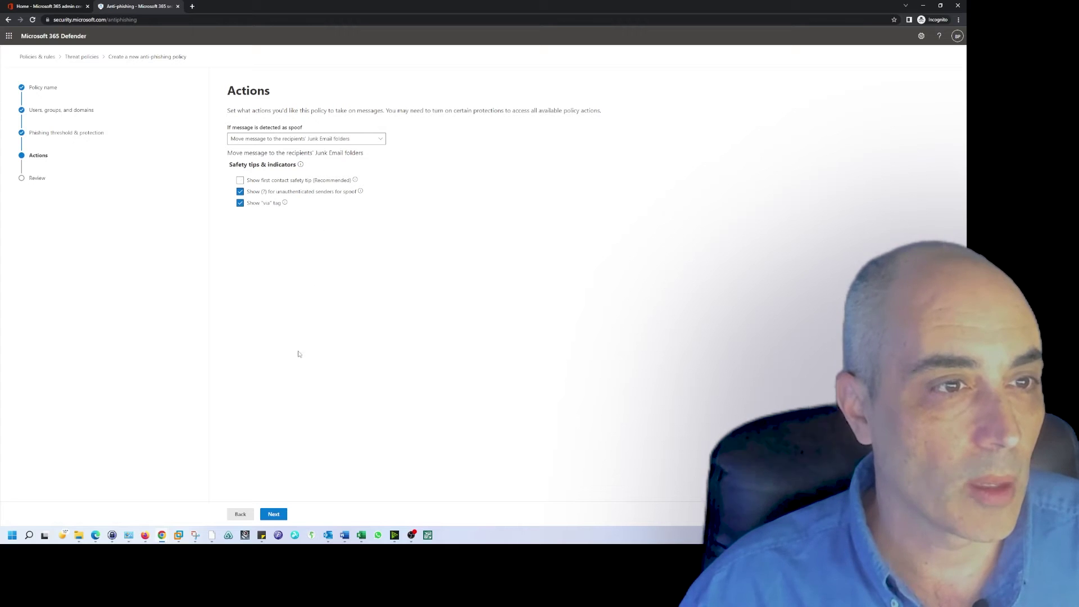
{"action": "left_click", "coordinate": [274, 183]}
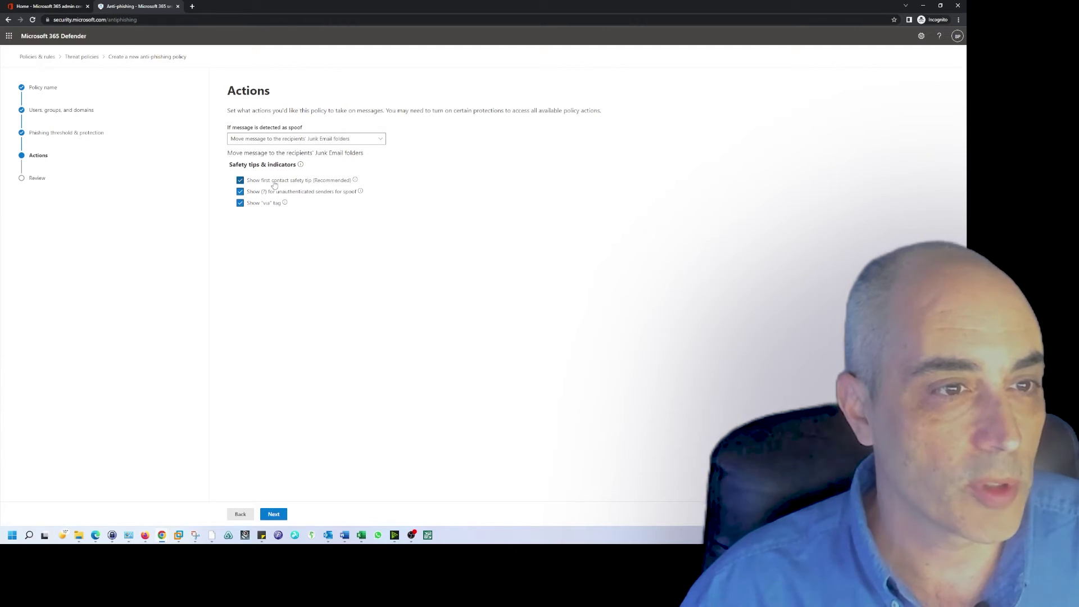
{"action": "left_click", "coordinate": [381, 142]}
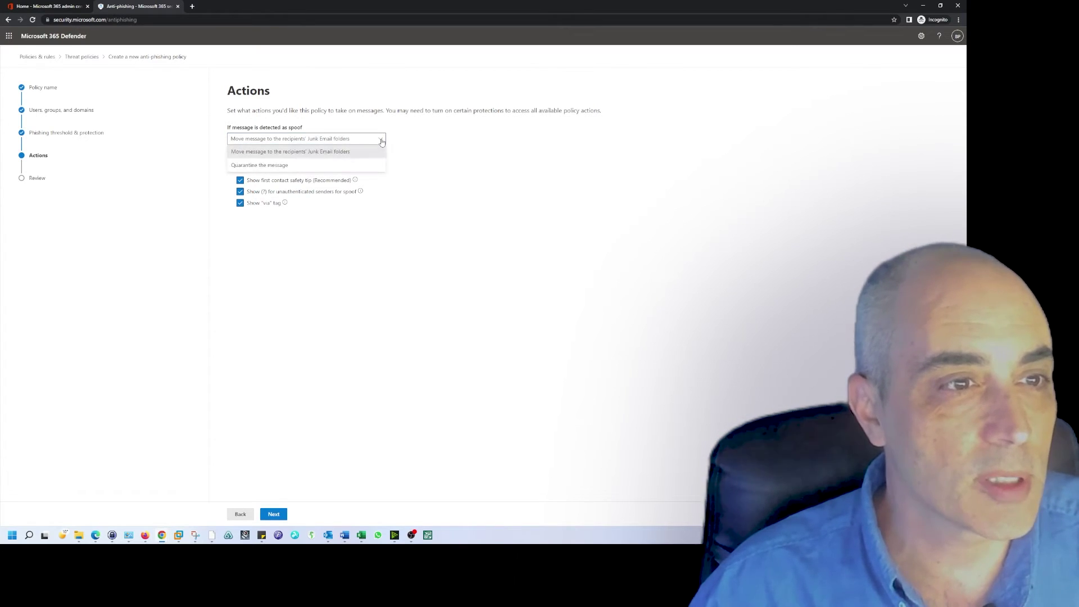
{"action": "left_click", "coordinate": [348, 152]}
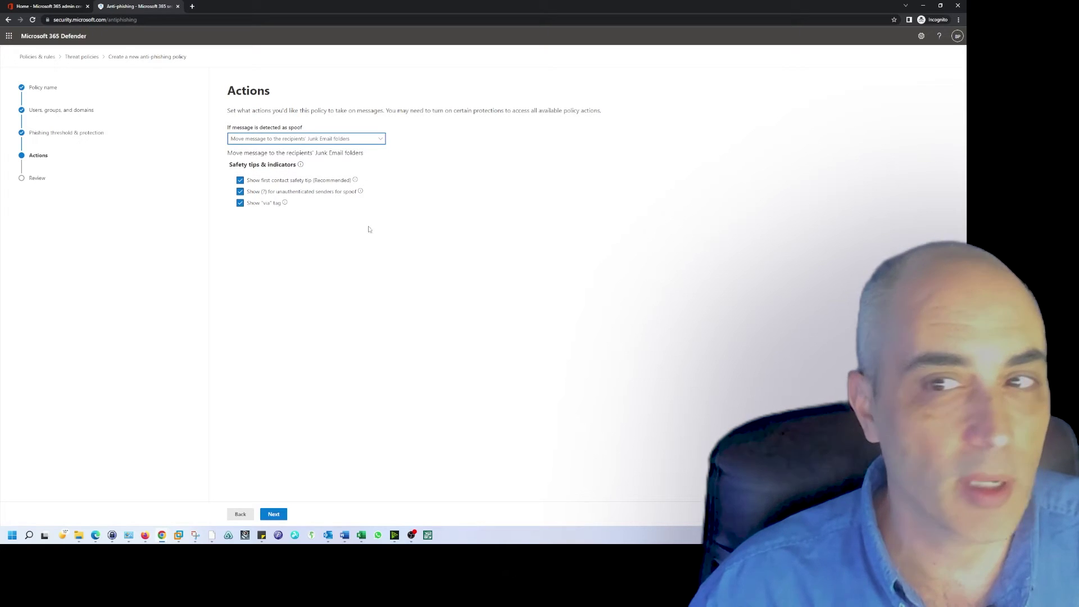
{"action": "left_click", "coordinate": [274, 514]}
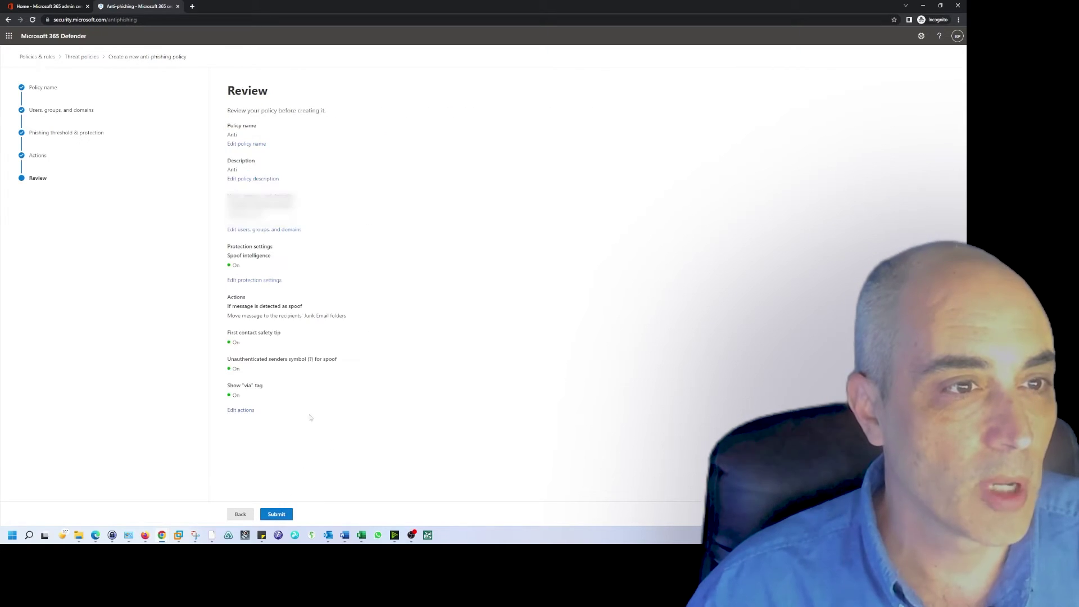
{"action": "left_click", "coordinate": [277, 514]}
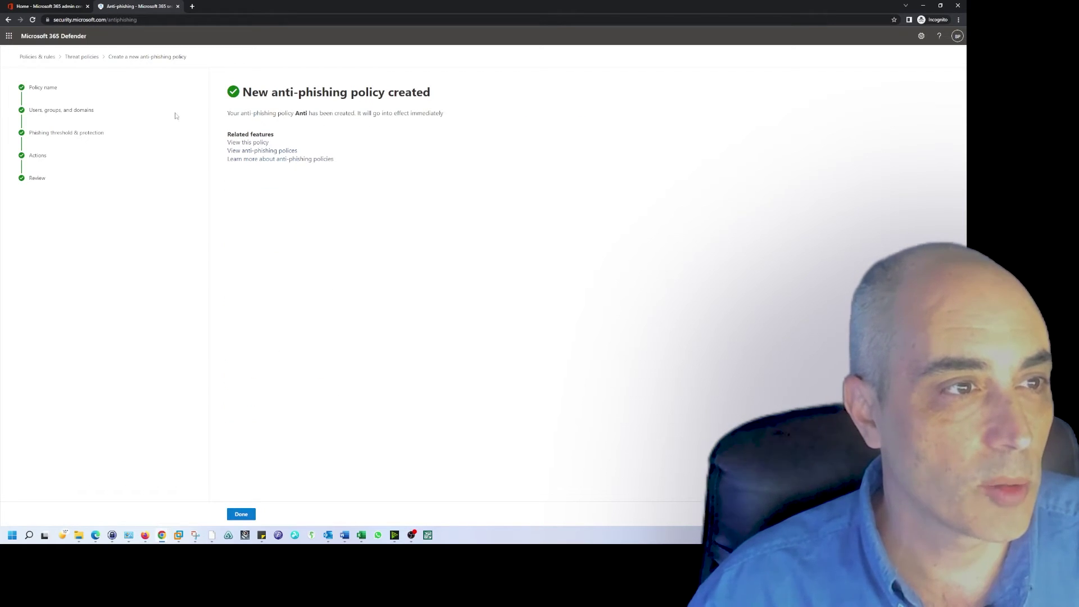
{"action": "left_click", "coordinate": [242, 514]}
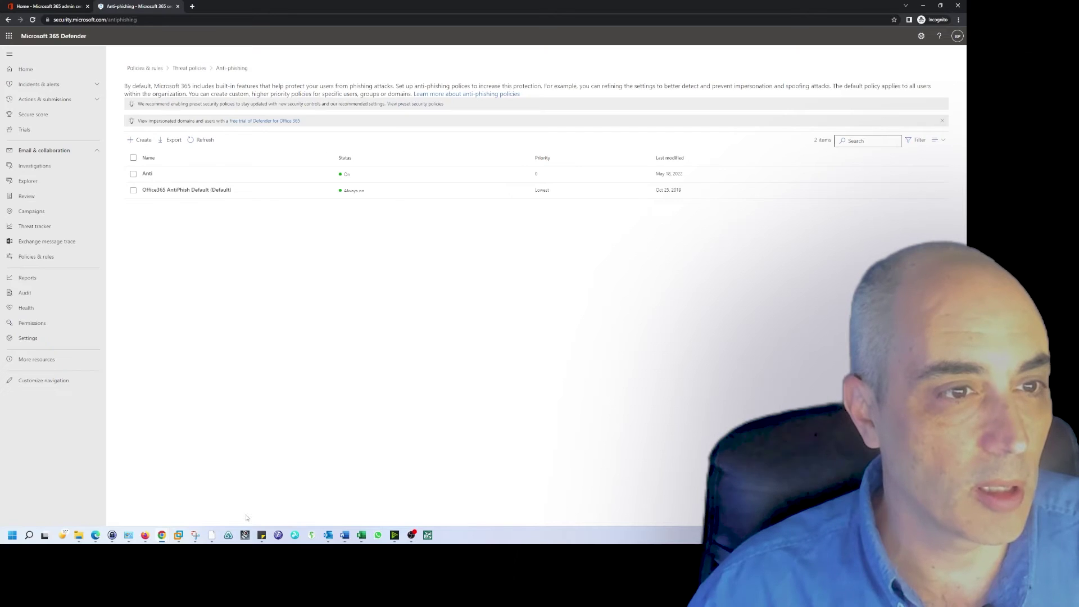
Step: Open the Office365 AntiPhish Default policy's details and close them again
{"action": "left_click", "coordinate": [216, 194]}
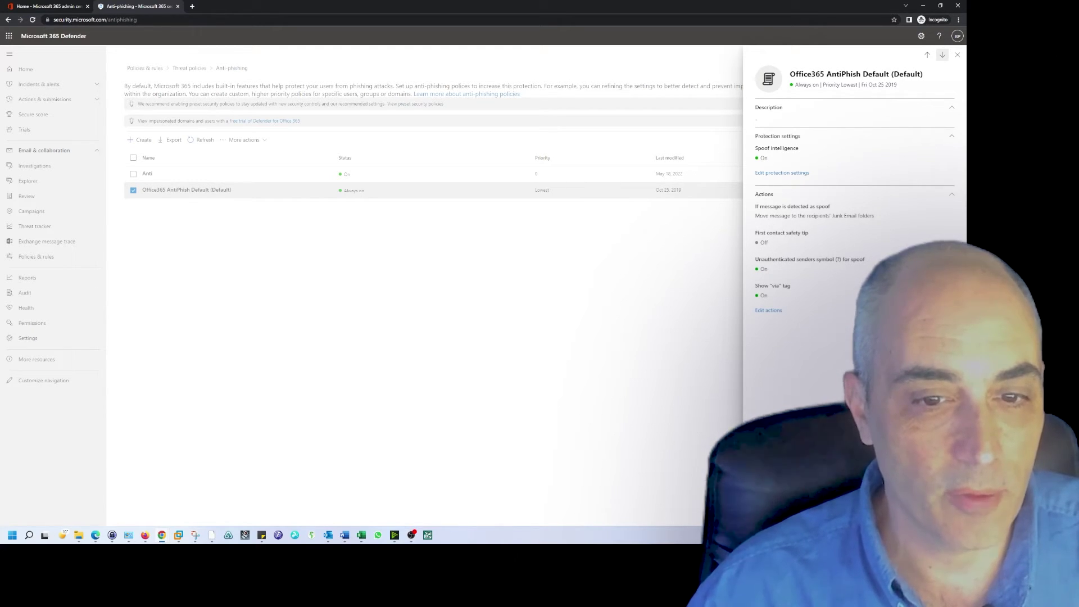
{"action": "key", "text": "Escape"}
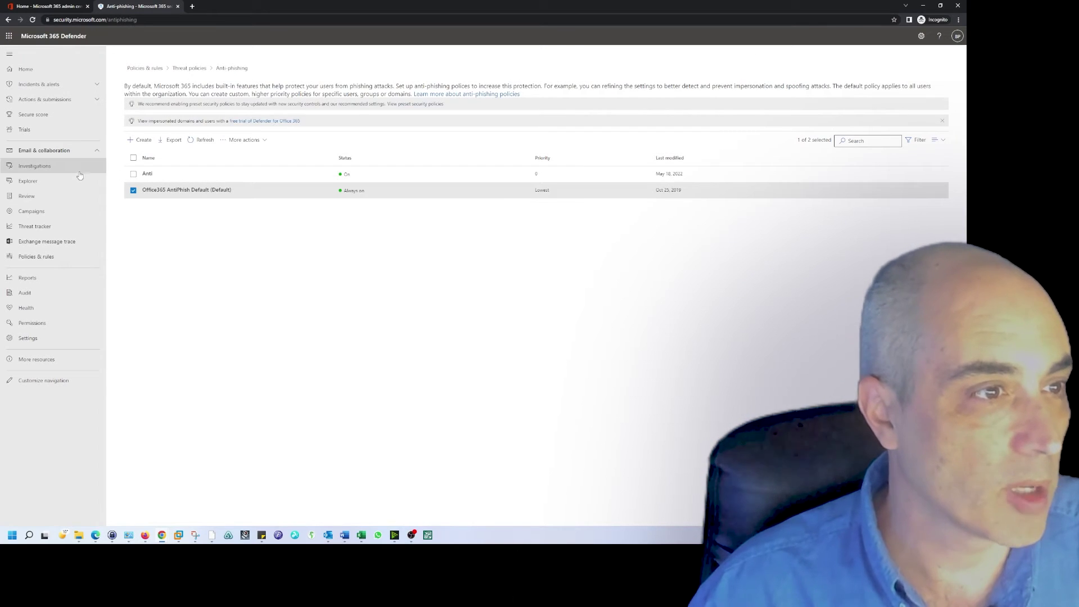
Step: From Threat policies, start a new inbound anti-spam policy named 'SpamSpam'
{"action": "left_click", "coordinate": [189, 68]}
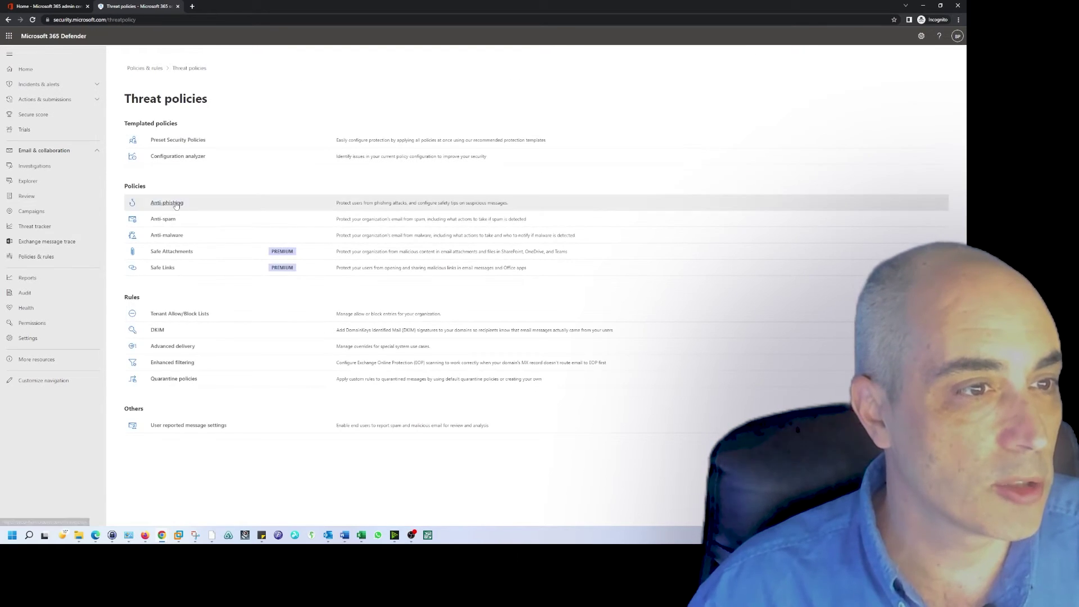
{"action": "left_click", "coordinate": [169, 220]}
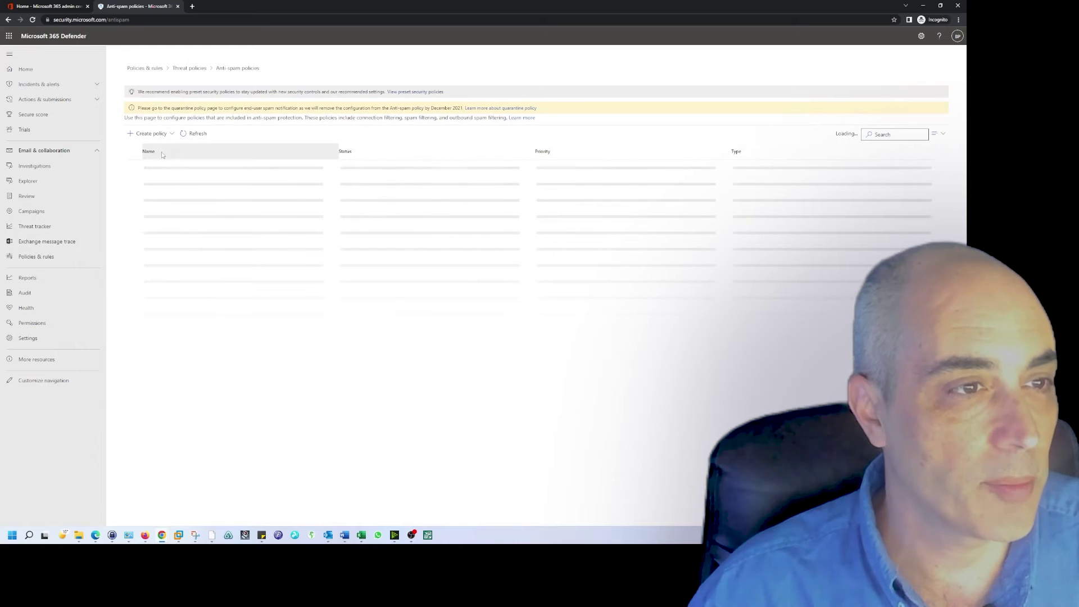
{"action": "left_click", "coordinate": [149, 133]}
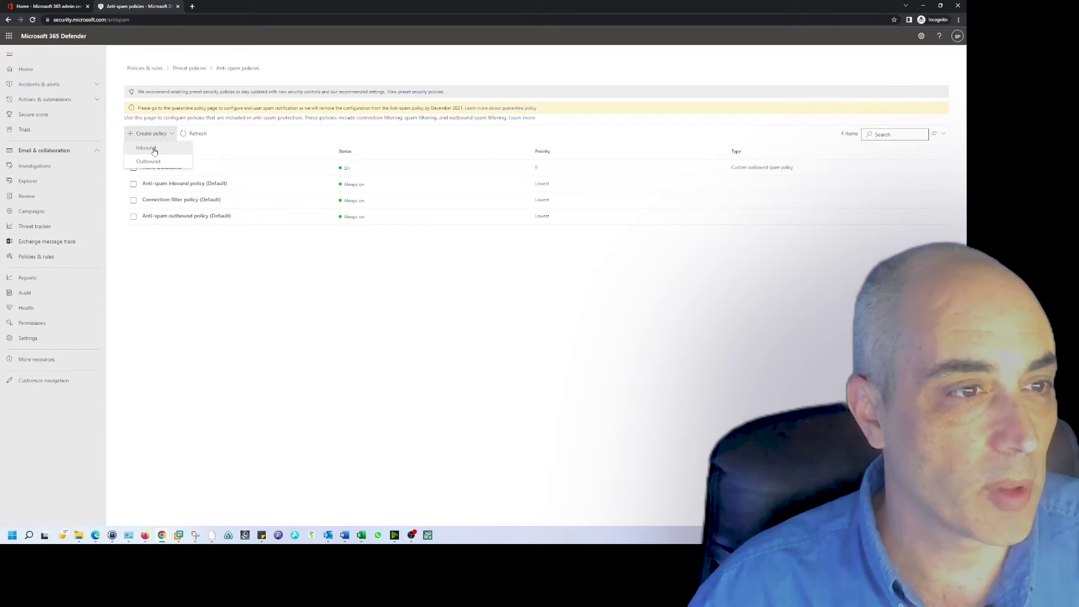
{"action": "left_click", "coordinate": [146, 148]}
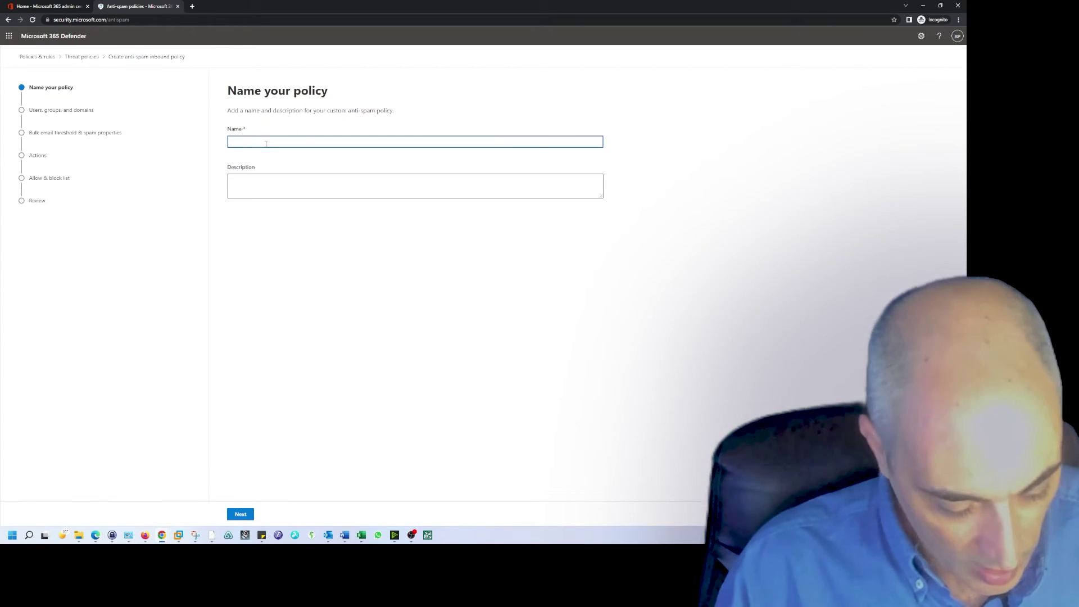
{"action": "type", "text": "SpamSpamSpam"}
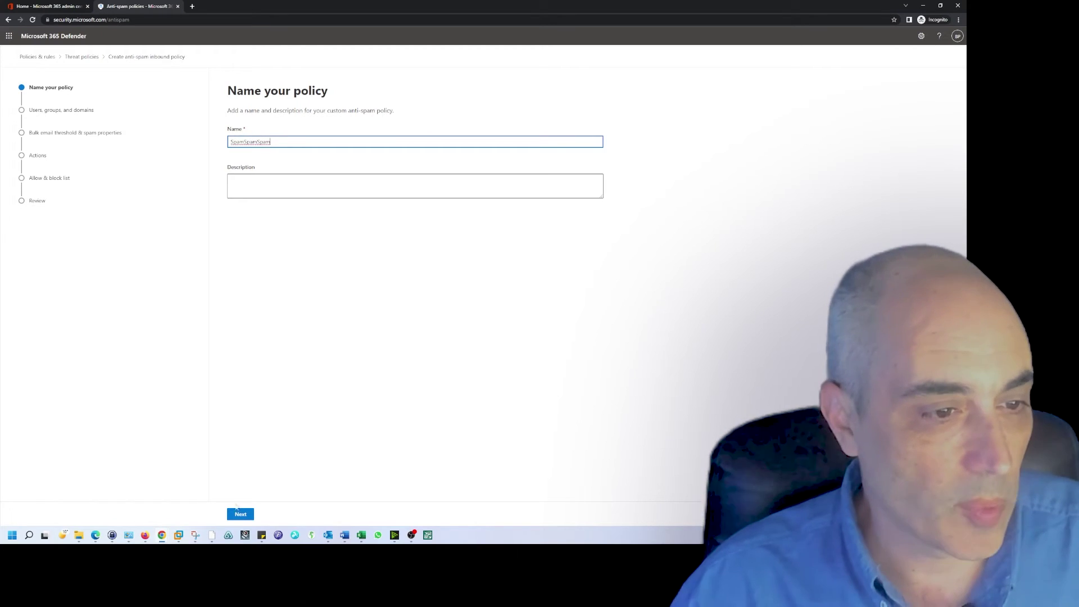
Step: Add a covered domain to the policy scope and advance to bulk email threshold settings
{"action": "left_click", "coordinate": [238, 513]}
{"action": "left_click", "coordinate": [280, 197]}
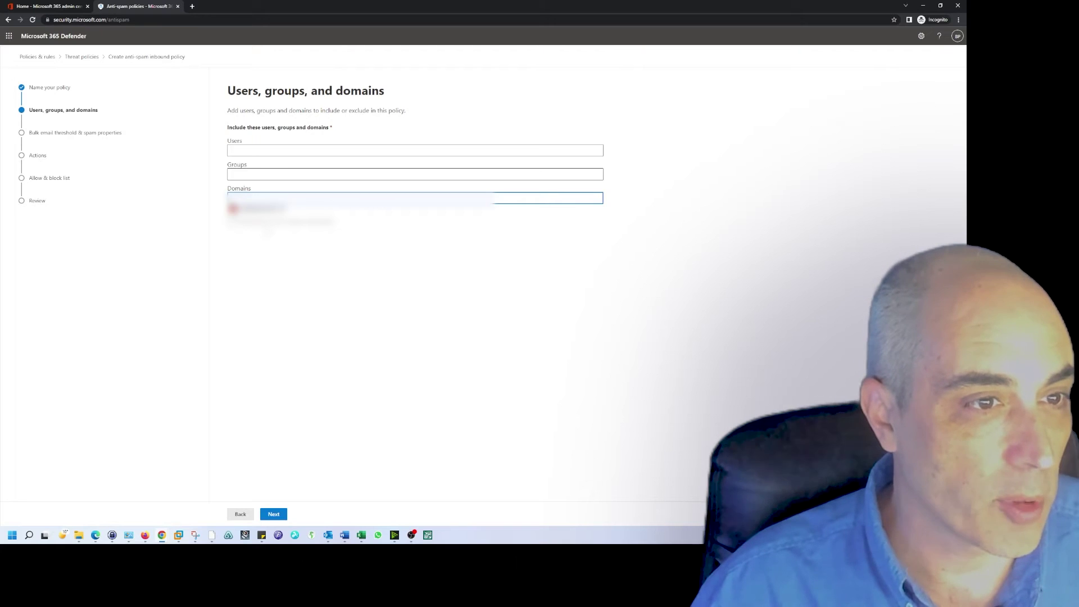
{"action": "left_click", "coordinate": [281, 513]}
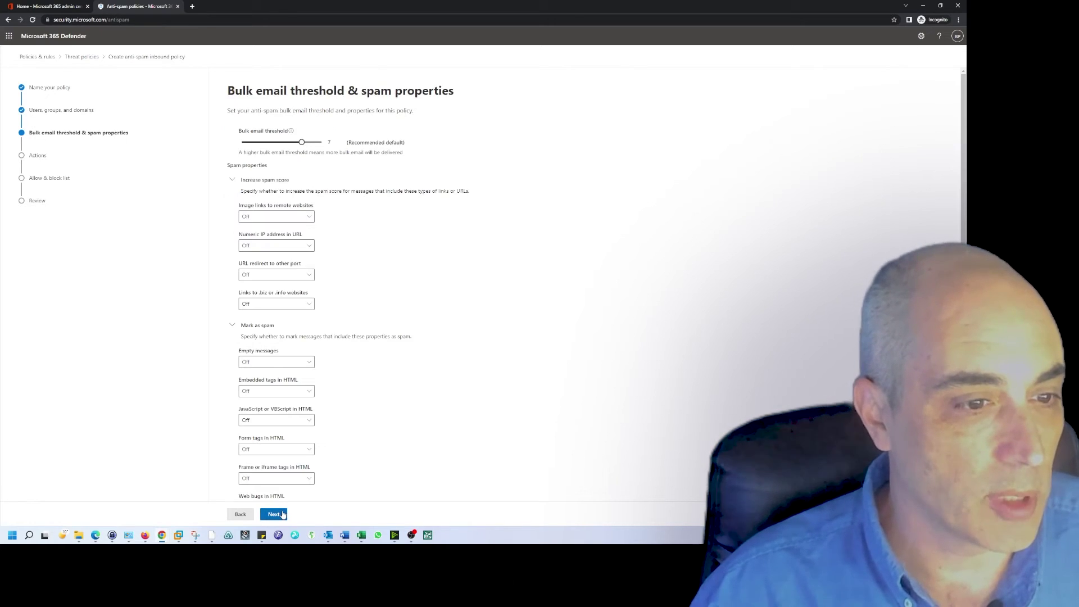
{"action": "left_click", "coordinate": [240, 513]}
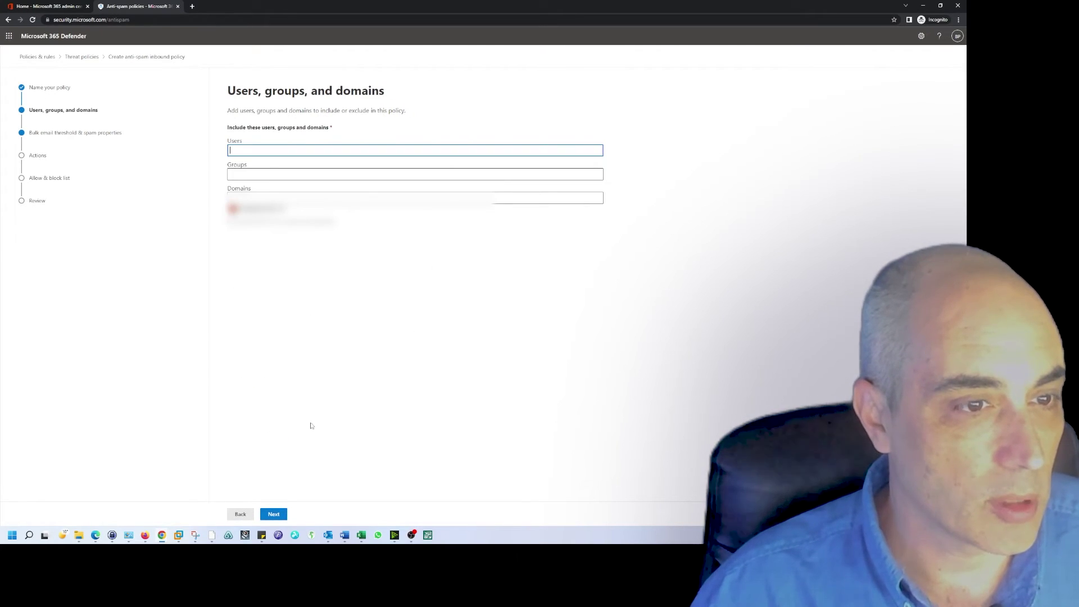
{"action": "left_click", "coordinate": [280, 515]}
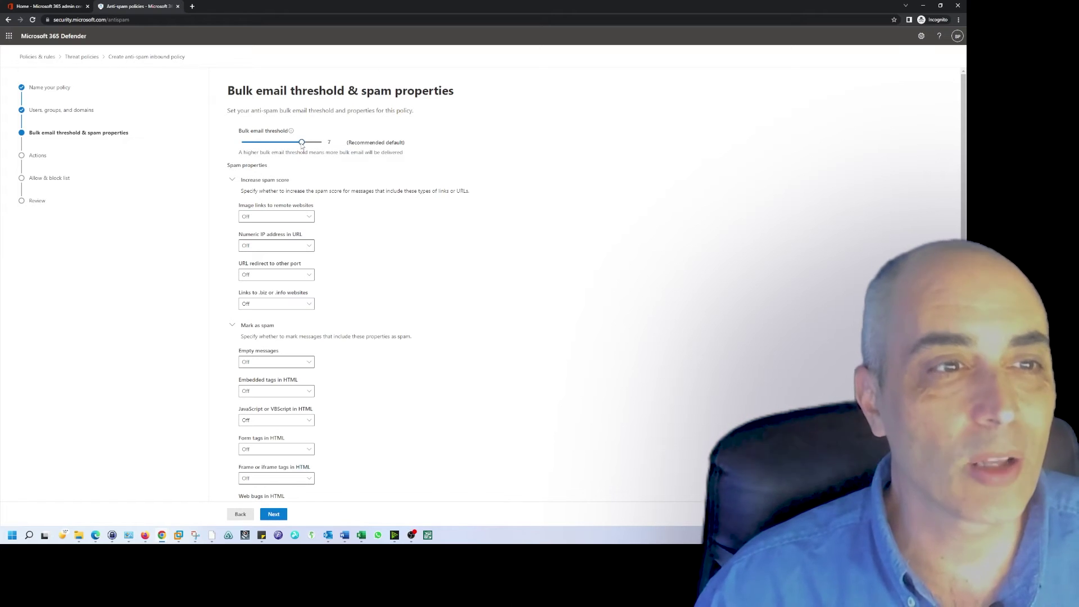
Step: Lower bulk threshold to 4; raise spam score for remote image links, numeric IPs, port redirects, .biz/.info links
{"action": "left_click_drag", "start_coordinate": [301, 145], "coordinate": [271, 148]}
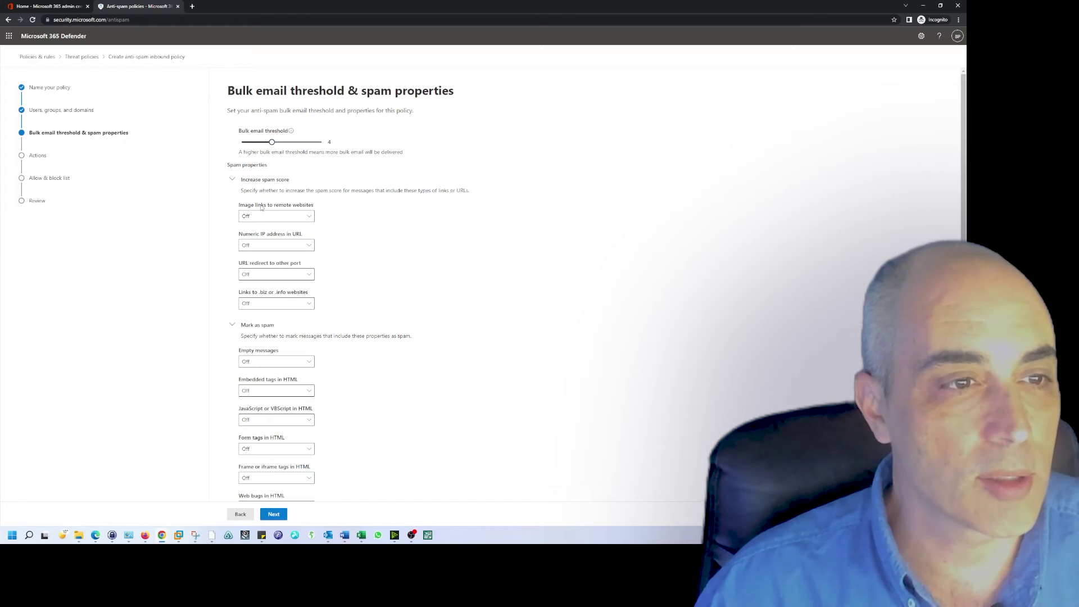
{"action": "left_click", "coordinate": [308, 217]}
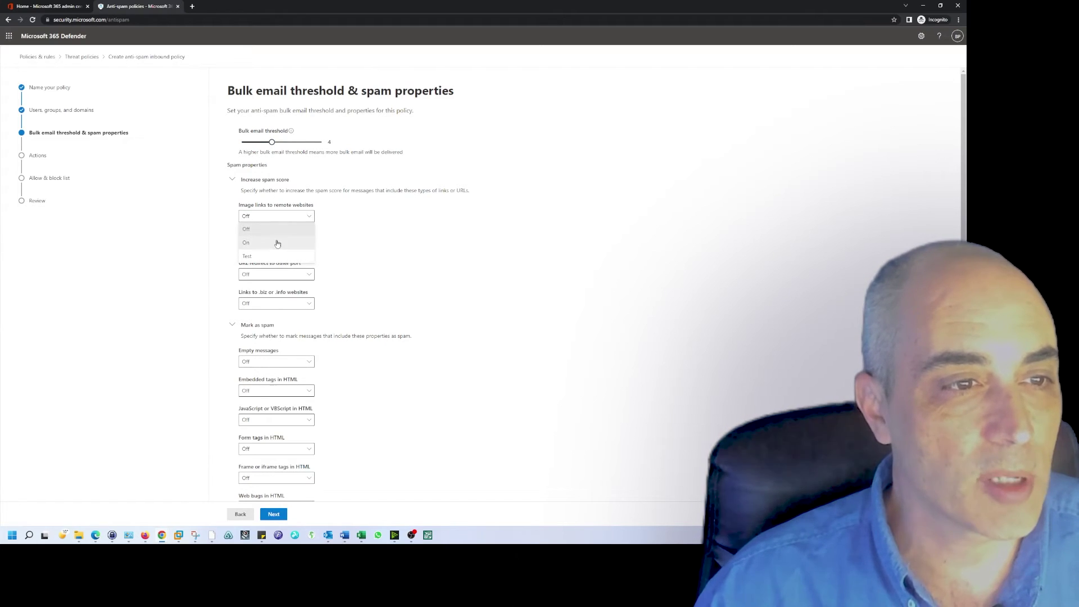
{"action": "left_click", "coordinate": [275, 244]}
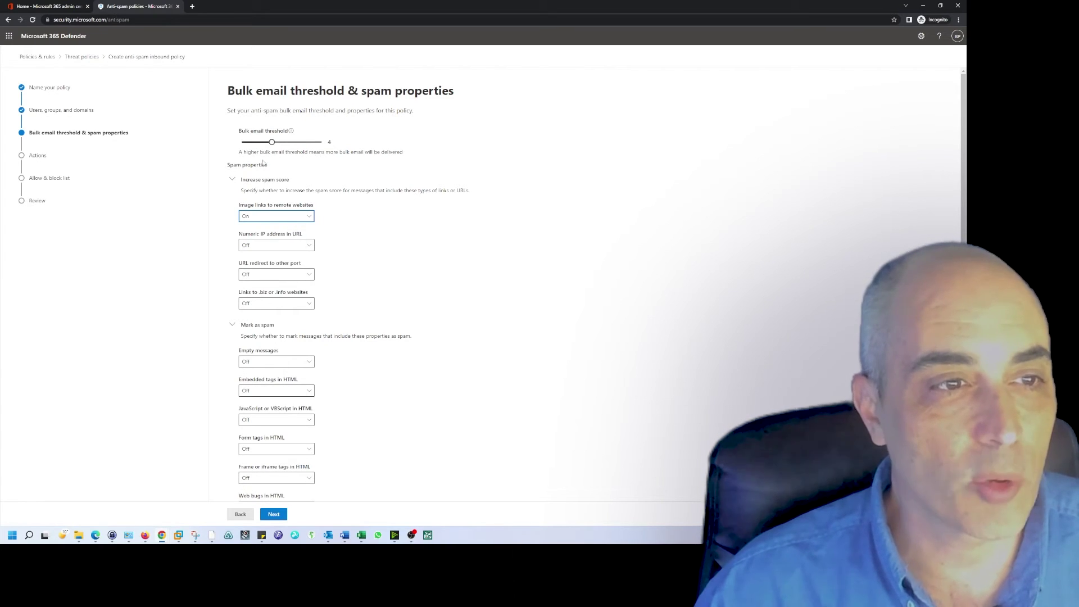
{"action": "left_click", "coordinate": [311, 248]}
{"action": "left_click", "coordinate": [264, 260]}
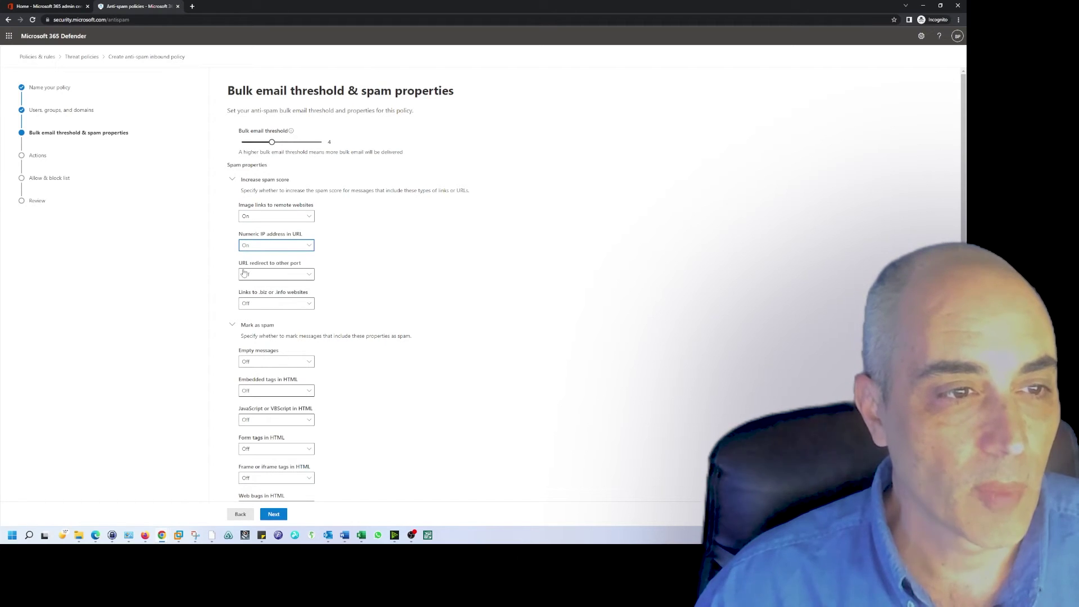
{"action": "left_click", "coordinate": [307, 276]}
{"action": "left_click", "coordinate": [279, 304]}
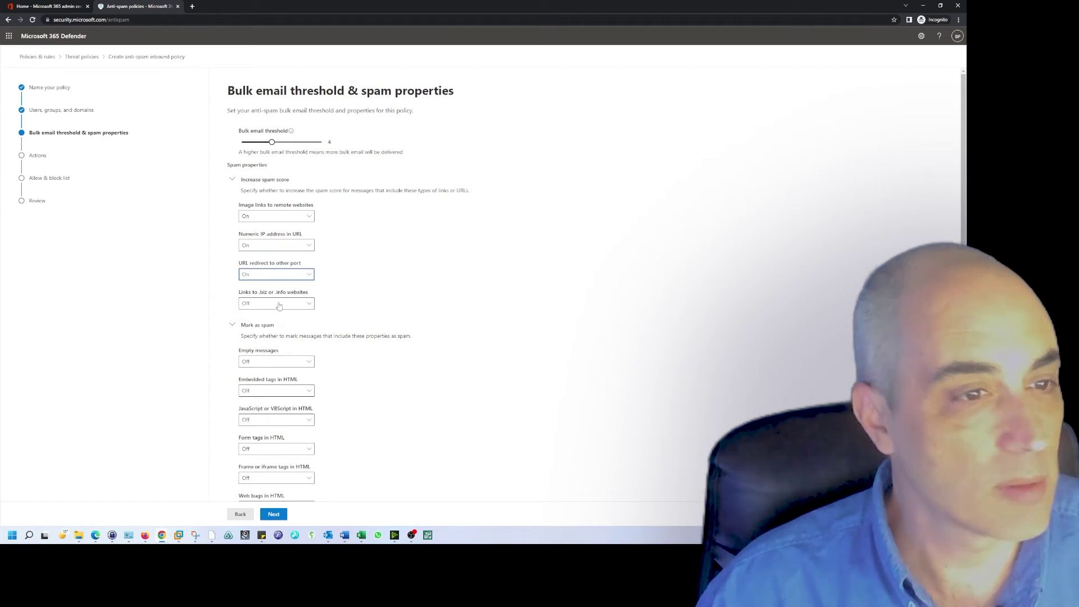
{"action": "left_click", "coordinate": [308, 304]}
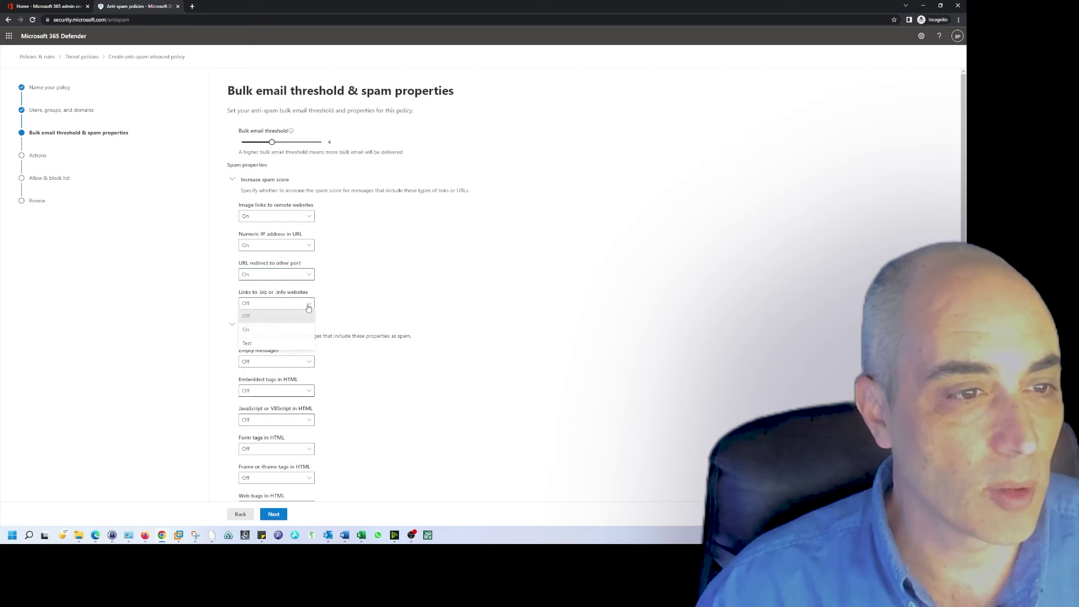
{"action": "left_click", "coordinate": [277, 328]}
Step: Mark empty messages, embedded HTML tags and JavaScript/VBScript in HTML as spam
{"action": "scroll", "coordinate": [396, 280], "scroll_direction": "down", "scroll_amount": 2}
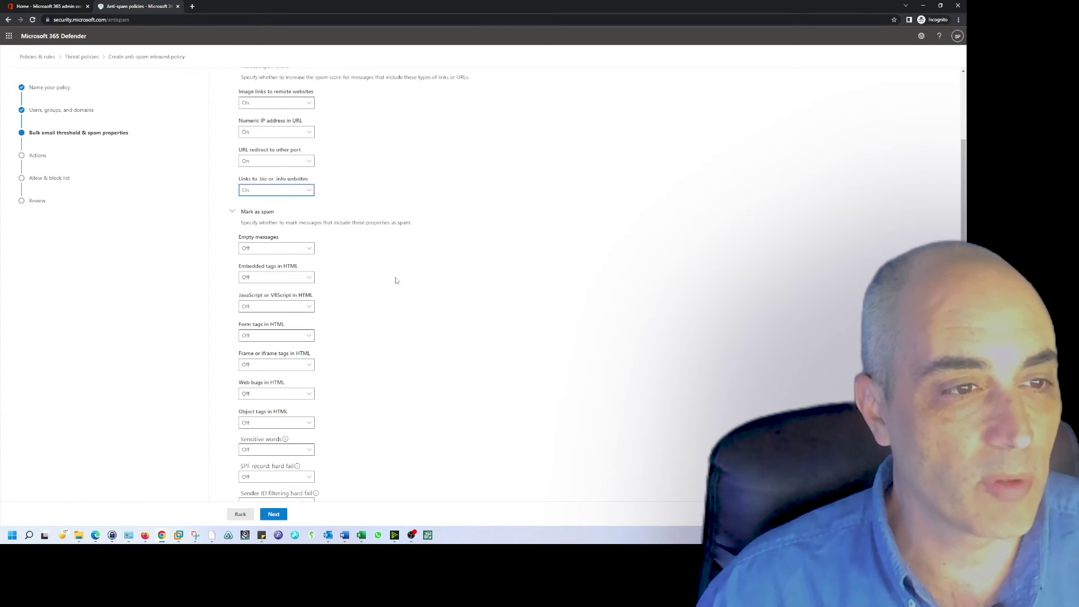
{"action": "left_click", "coordinate": [308, 248]}
{"action": "left_click", "coordinate": [282, 277]}
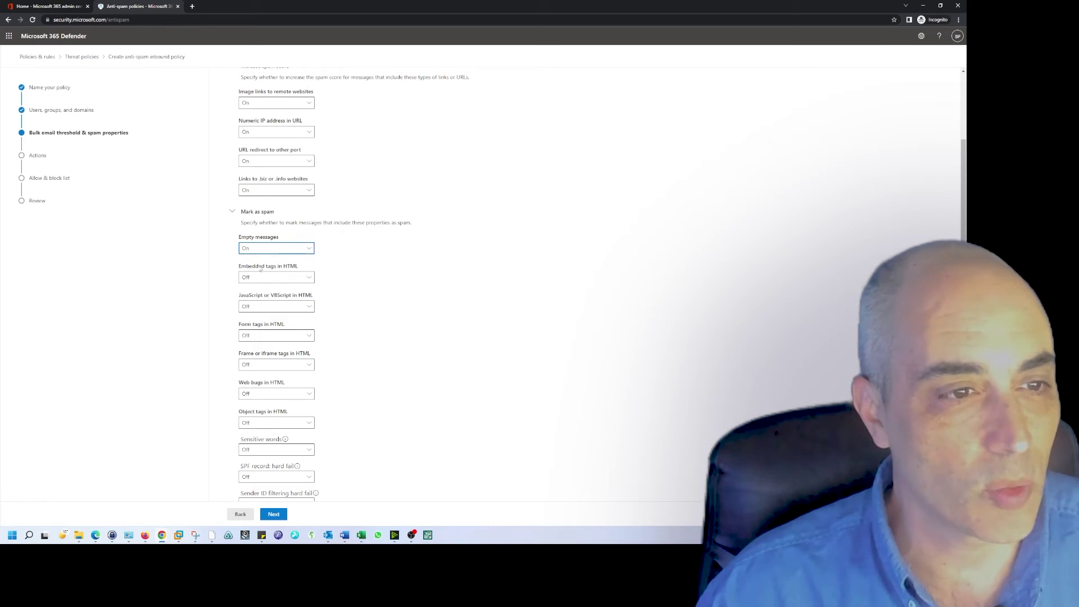
{"action": "left_click", "coordinate": [308, 280]}
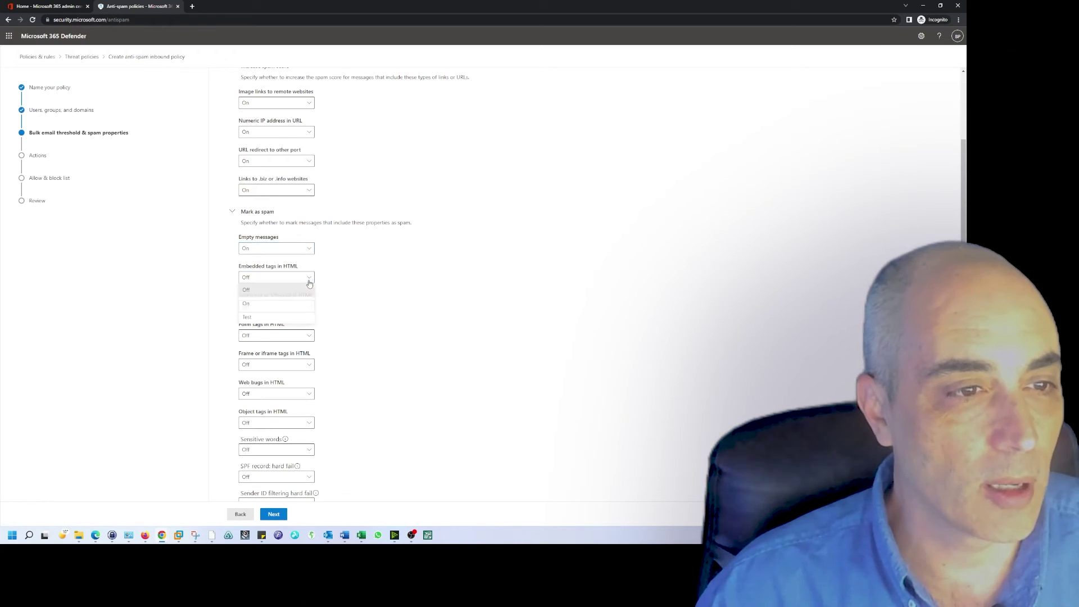
{"action": "left_click", "coordinate": [292, 304]}
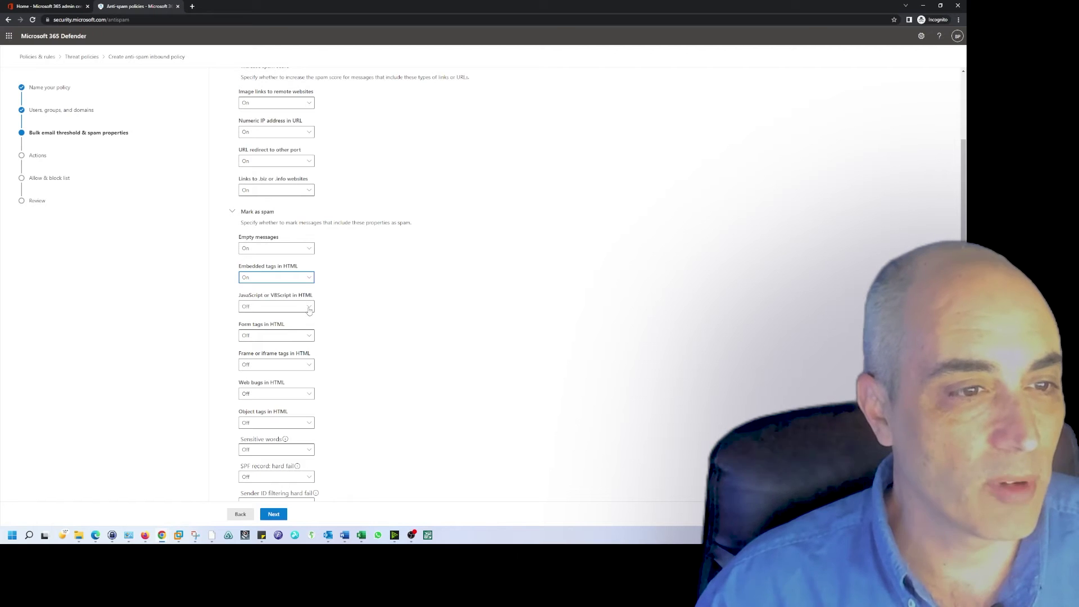
{"action": "left_click", "coordinate": [308, 308]}
{"action": "left_click", "coordinate": [281, 328]}
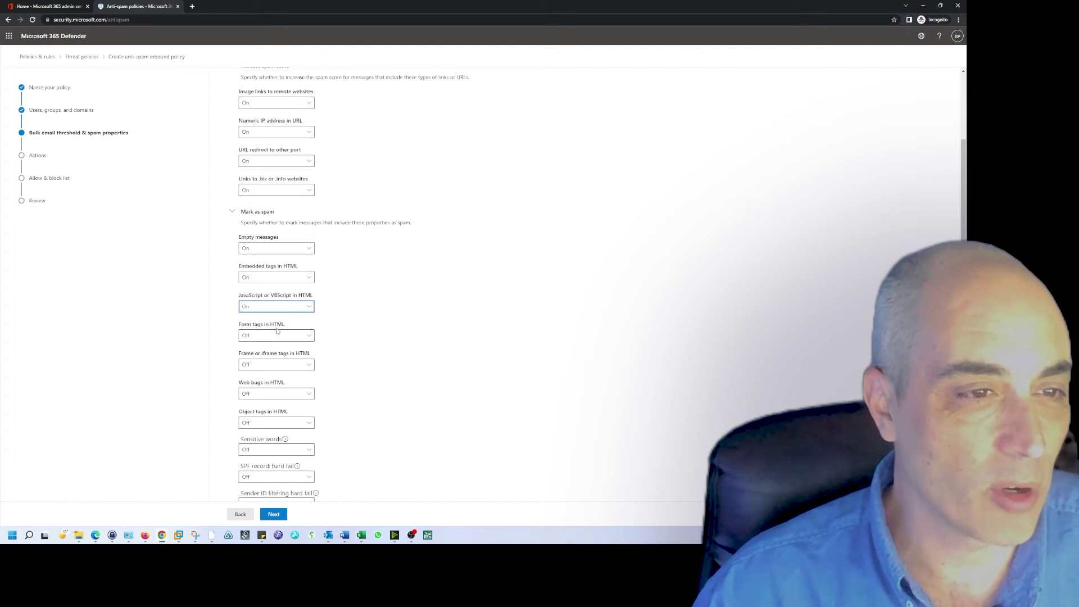
Step: Mark HTML form tags, frame/iframe tags, web bugs, object tags and sensitive words as spam
{"action": "scroll", "coordinate": [370, 324], "scroll_direction": "down", "scroll_amount": 1}
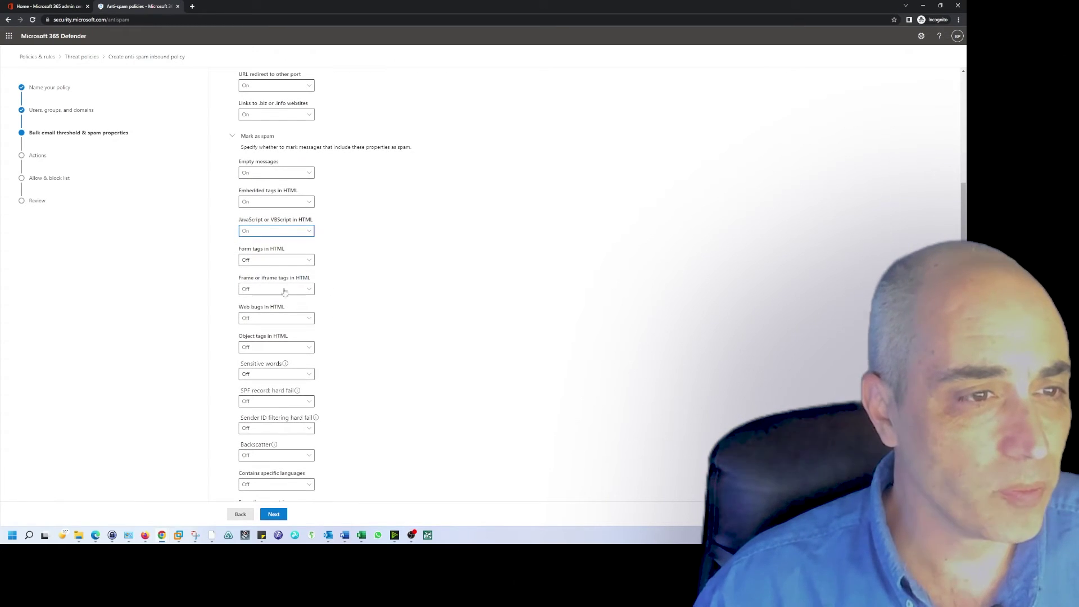
{"action": "left_click", "coordinate": [311, 261]}
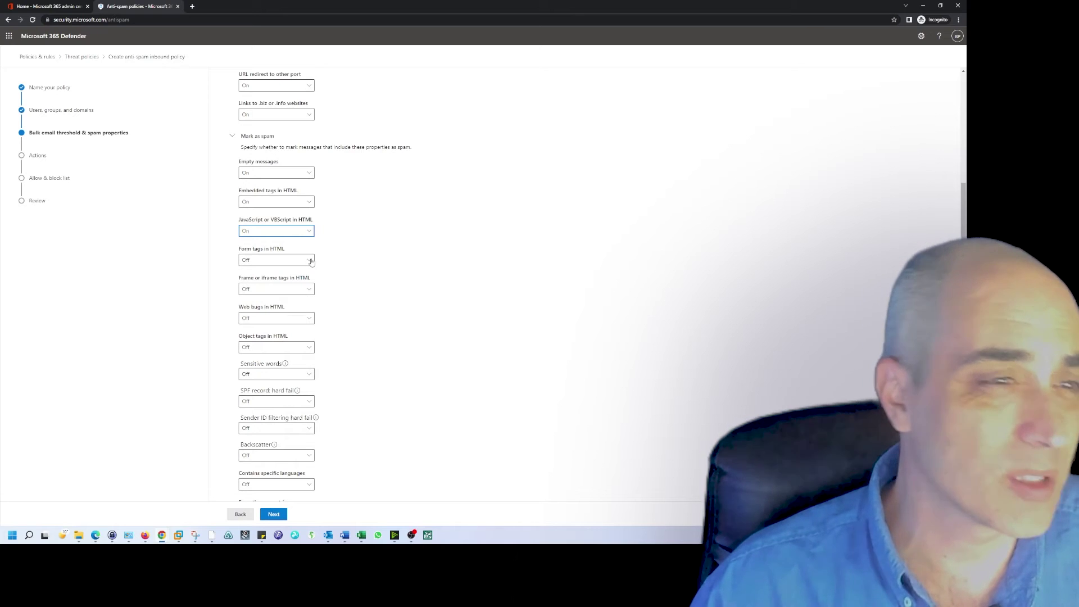
{"action": "left_click", "coordinate": [311, 260]}
{"action": "left_click", "coordinate": [311, 284]}
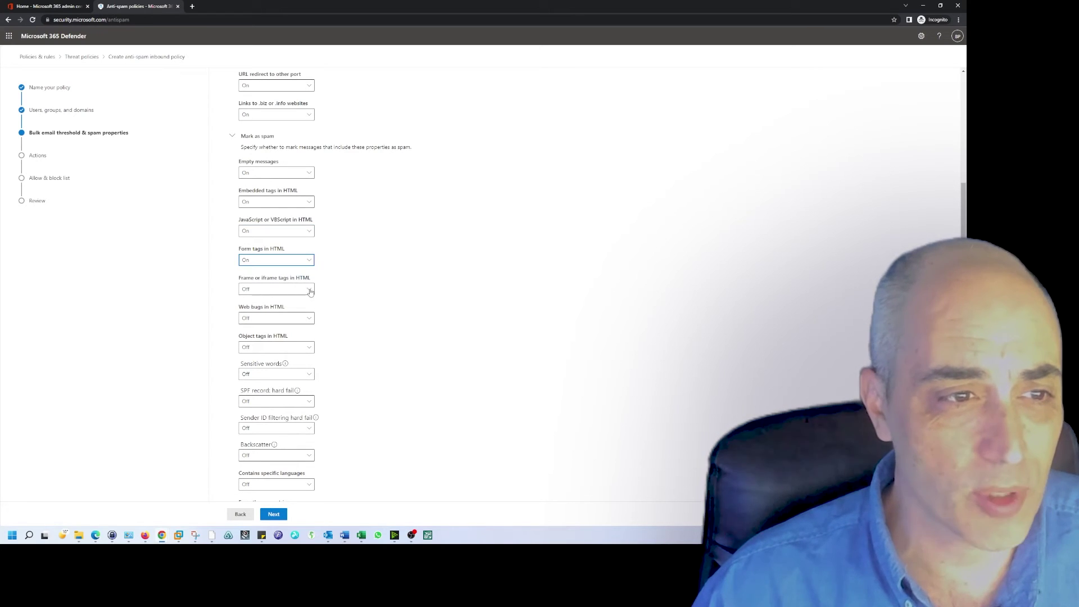
{"action": "left_click", "coordinate": [311, 290]}
{"action": "left_click", "coordinate": [303, 312]}
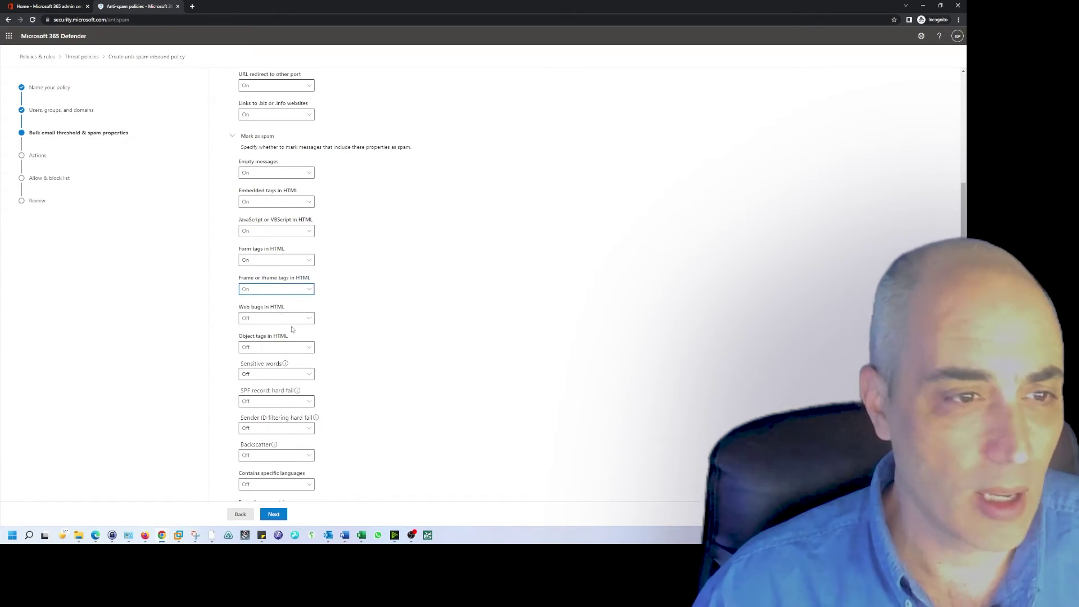
{"action": "left_click", "coordinate": [305, 322]}
{"action": "left_click", "coordinate": [278, 341]}
{"action": "left_click", "coordinate": [308, 348]}
{"action": "left_click", "coordinate": [278, 370]}
{"action": "scroll", "coordinate": [323, 309], "scroll_direction": "down", "scroll_amount": 2}
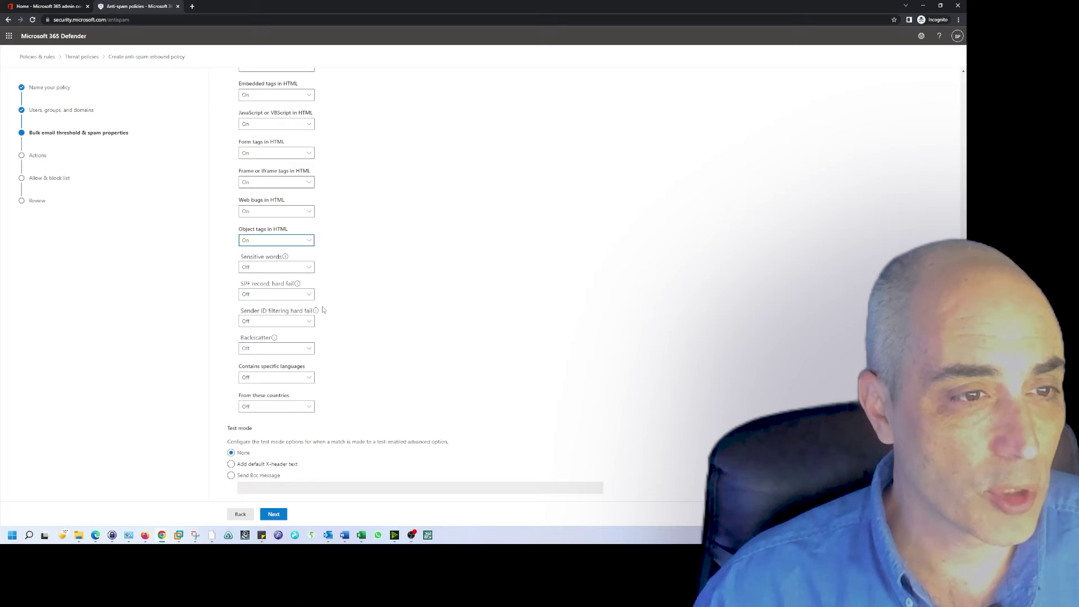
{"action": "left_click", "coordinate": [307, 268]}
{"action": "left_click", "coordinate": [290, 293]}
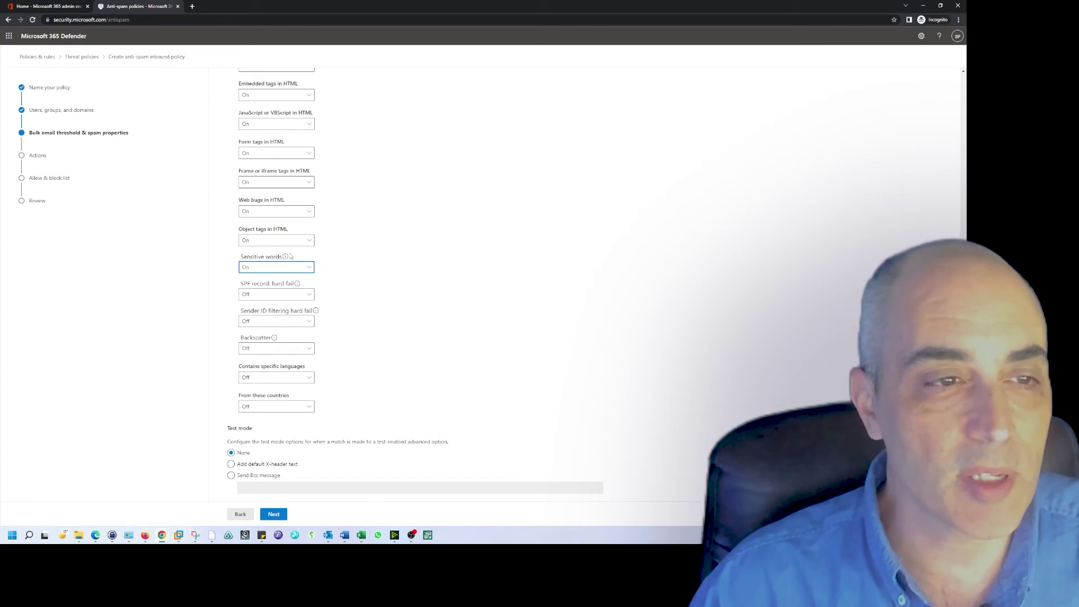
Step: Set SPF record hard fail and Sender ID filtering hard fail to On
{"action": "mouse_move", "coordinate": [286, 256]}
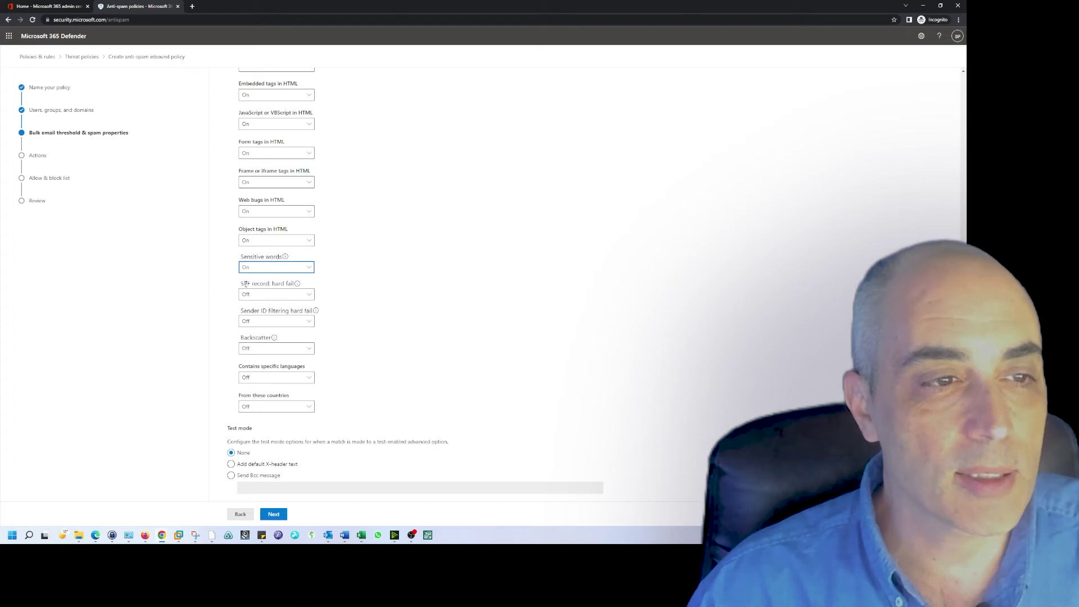
{"action": "mouse_move", "coordinate": [298, 284]}
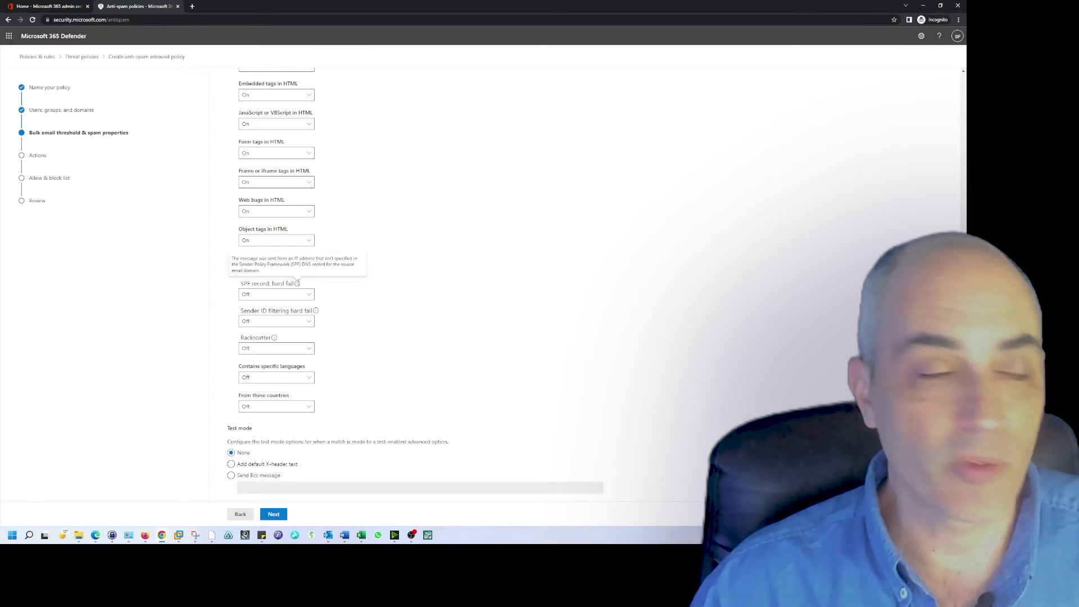
{"action": "left_click", "coordinate": [309, 294]}
{"action": "left_click", "coordinate": [293, 304]}
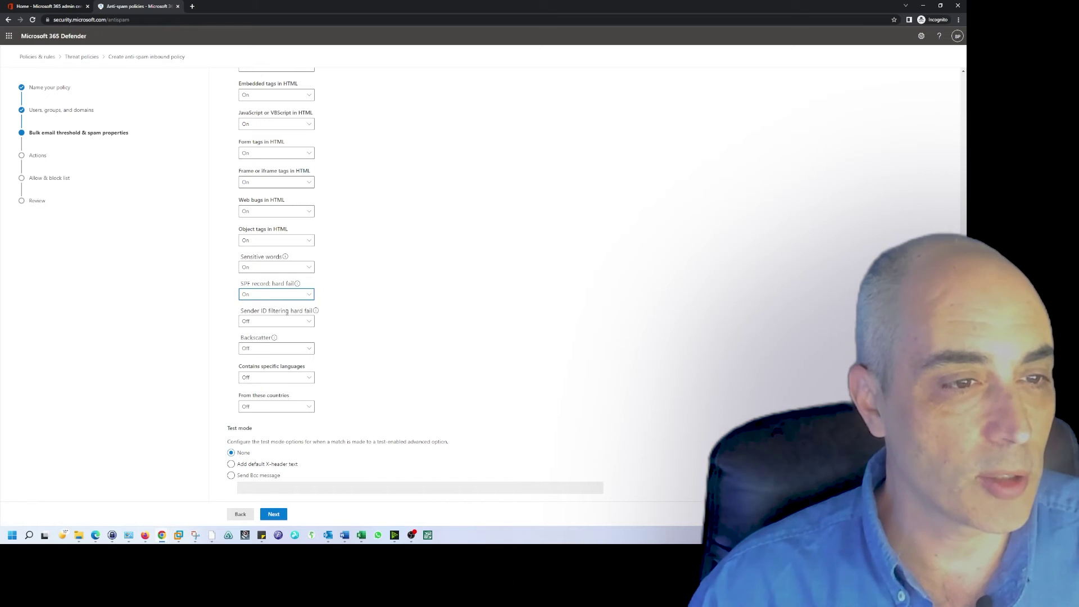
{"action": "mouse_move", "coordinate": [315, 311]}
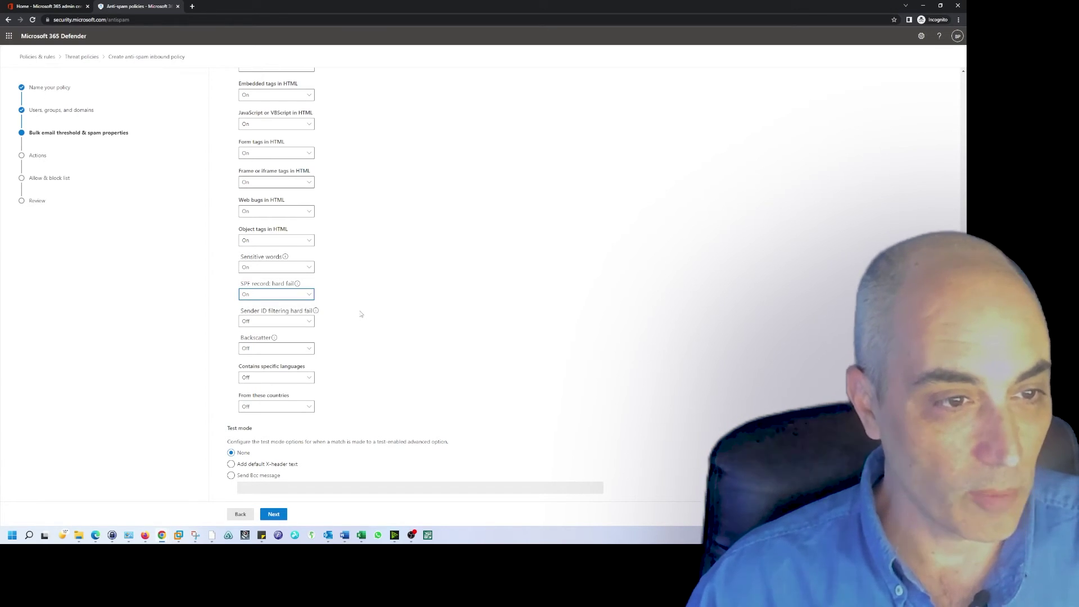
{"action": "left_click", "coordinate": [308, 321]}
{"action": "left_click", "coordinate": [311, 351]}
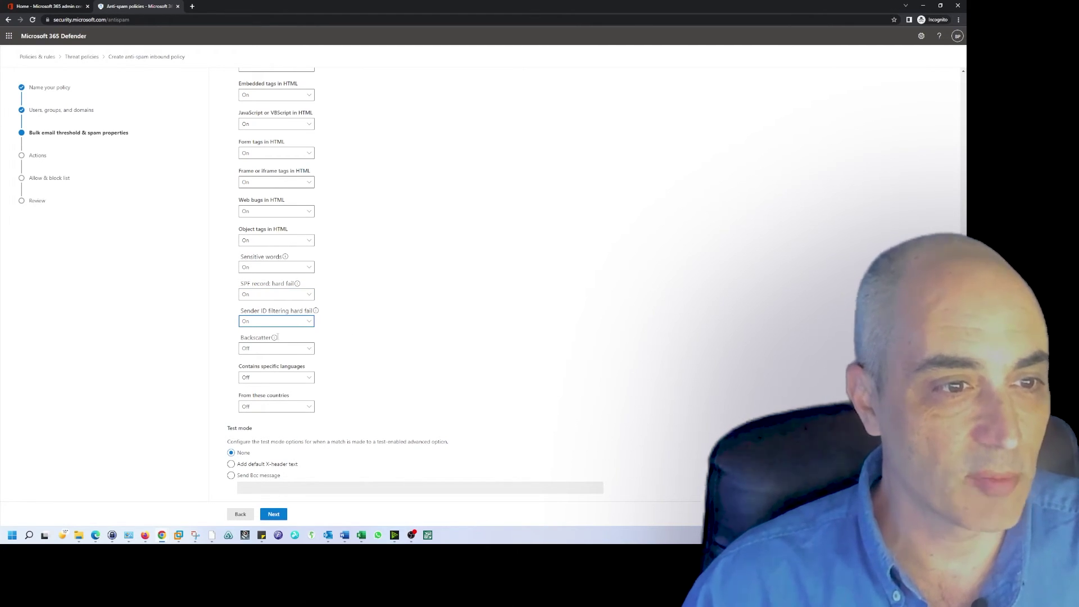
Step: Turn Backscatter On, leave specific languages and countries filters Off, and continue to Actions
{"action": "mouse_move", "coordinate": [274, 338]}
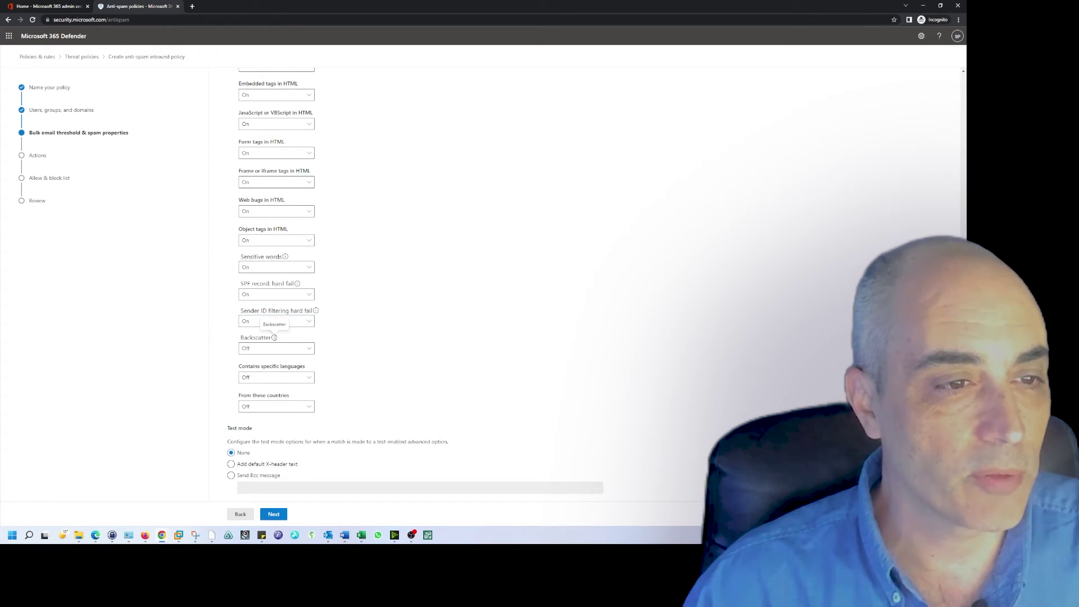
{"action": "left_click", "coordinate": [308, 350]}
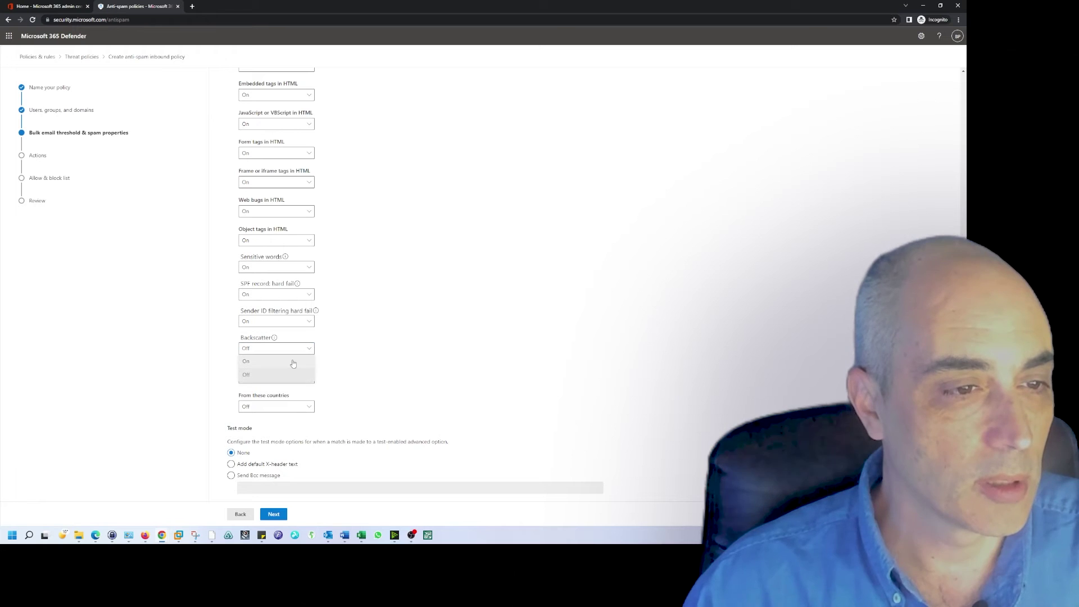
{"action": "left_click", "coordinate": [293, 363]}
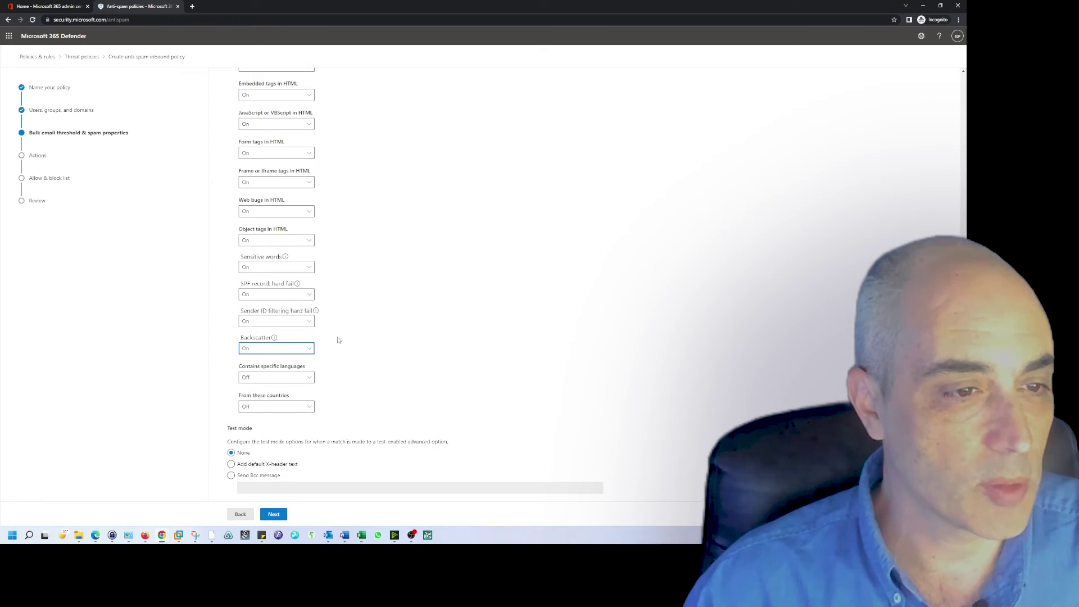
{"action": "left_click", "coordinate": [308, 379]}
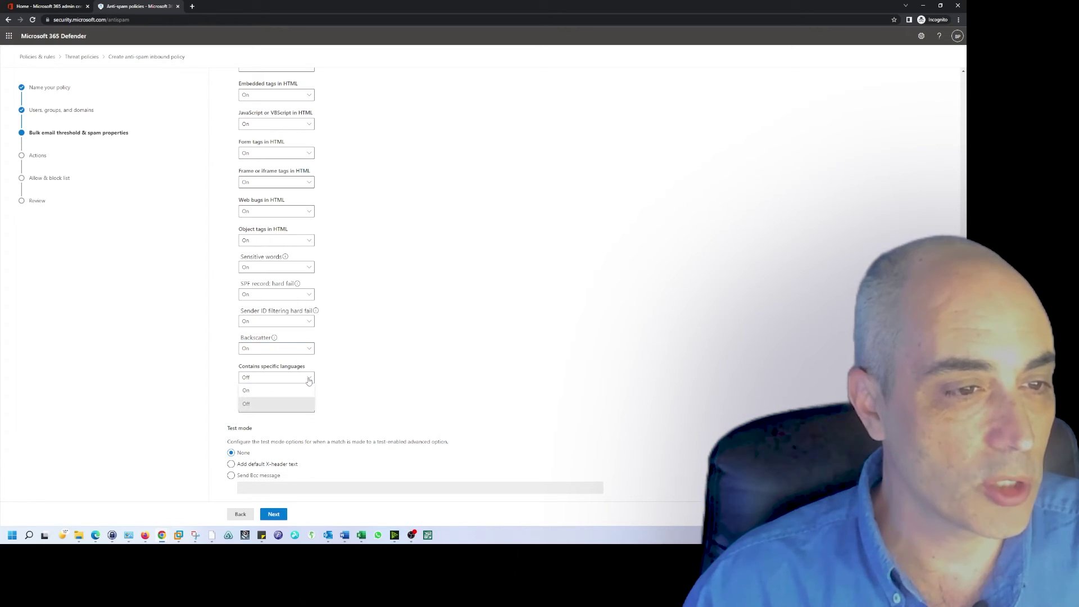
{"action": "left_click", "coordinate": [399, 355]}
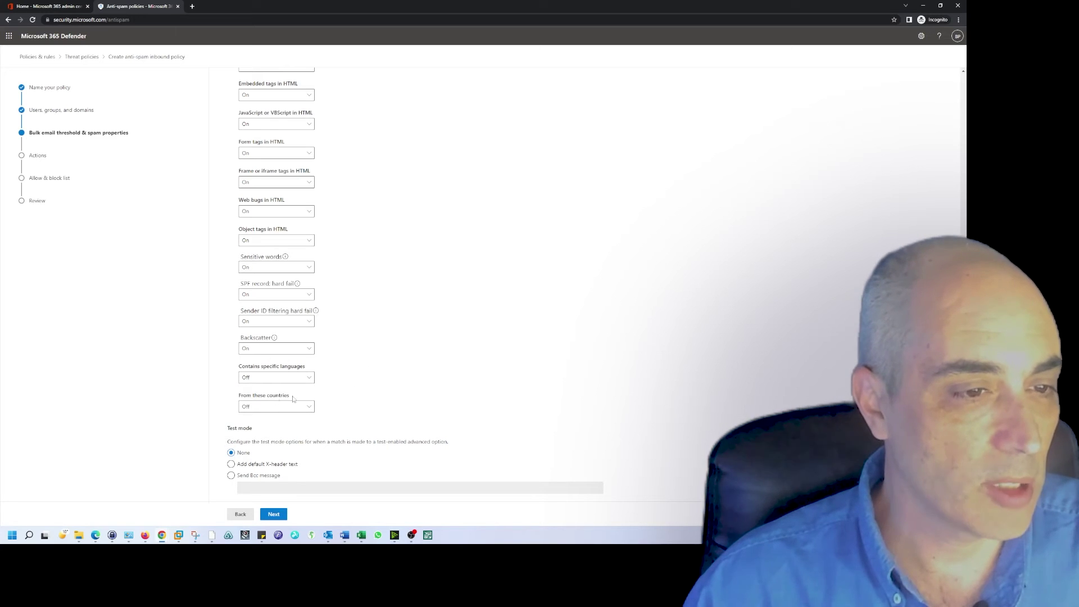
{"action": "left_click", "coordinate": [308, 409]}
{"action": "left_click", "coordinate": [368, 397]}
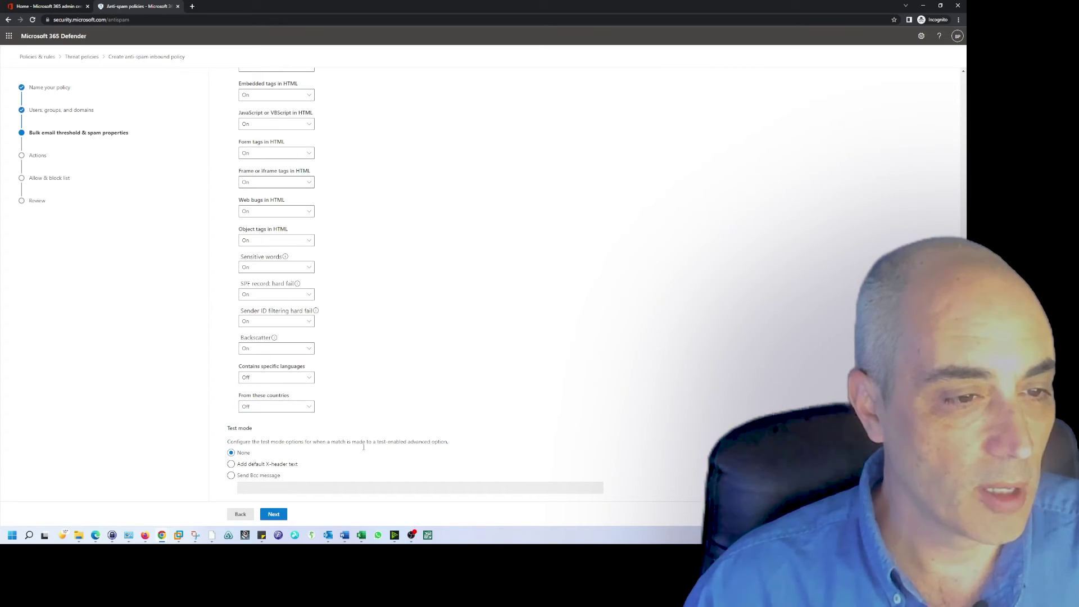
{"action": "left_click", "coordinate": [281, 514]}
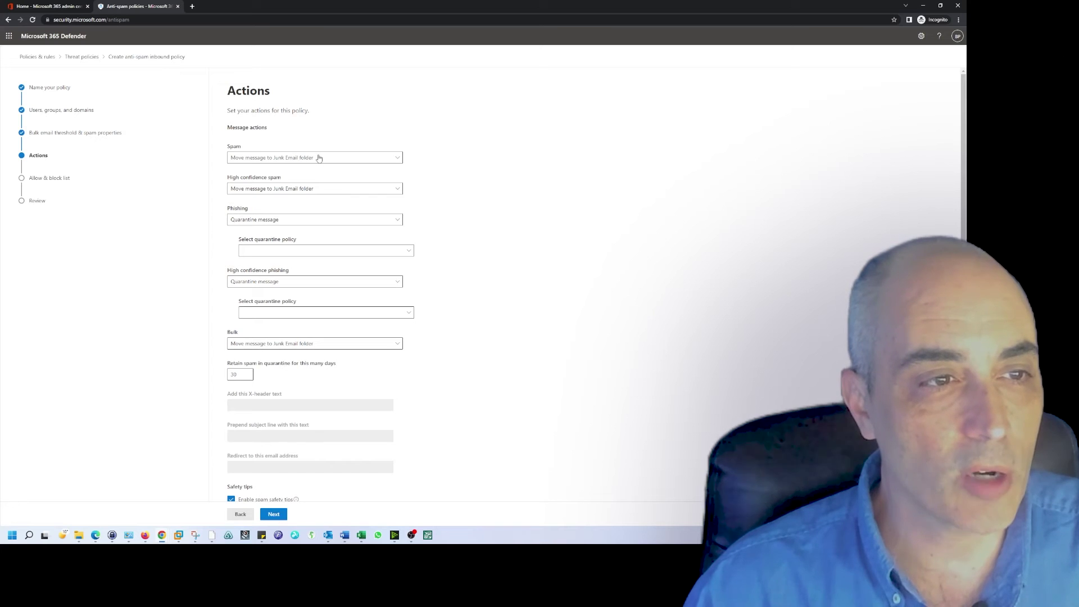
Step: Quarantine high confidence spam using the AdminOnlyAccessPolicy quarantine policy
{"action": "left_click", "coordinate": [397, 190]}
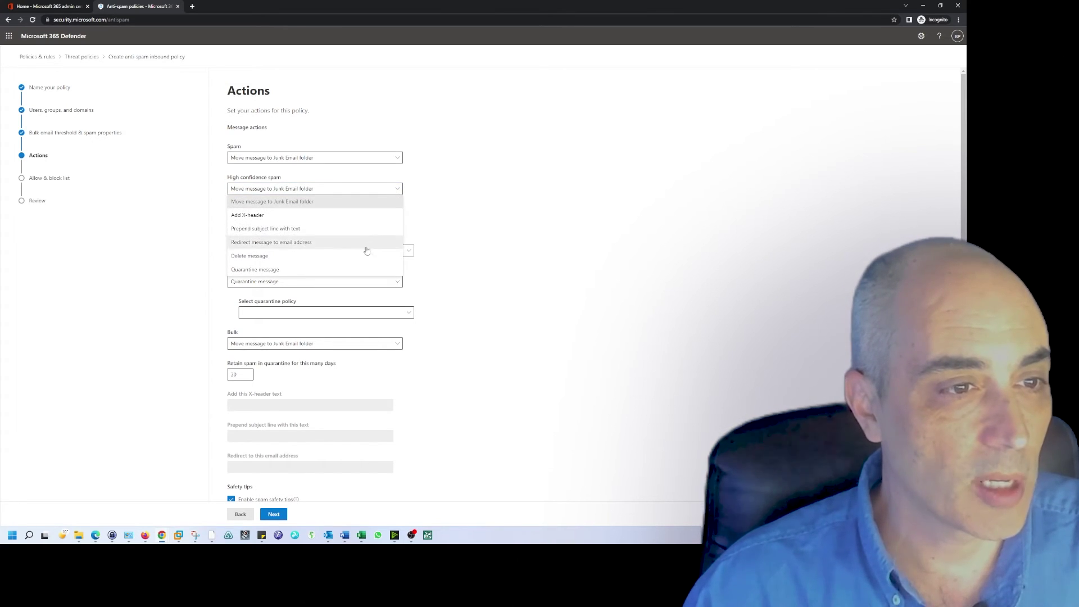
{"action": "left_click", "coordinate": [359, 271]}
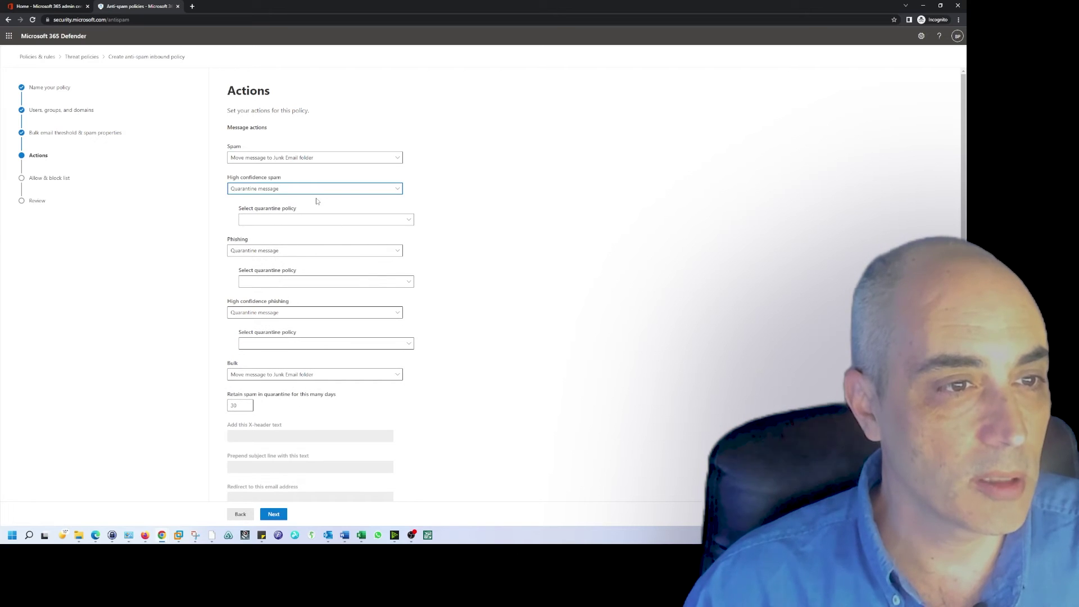
{"action": "left_click", "coordinate": [408, 220]}
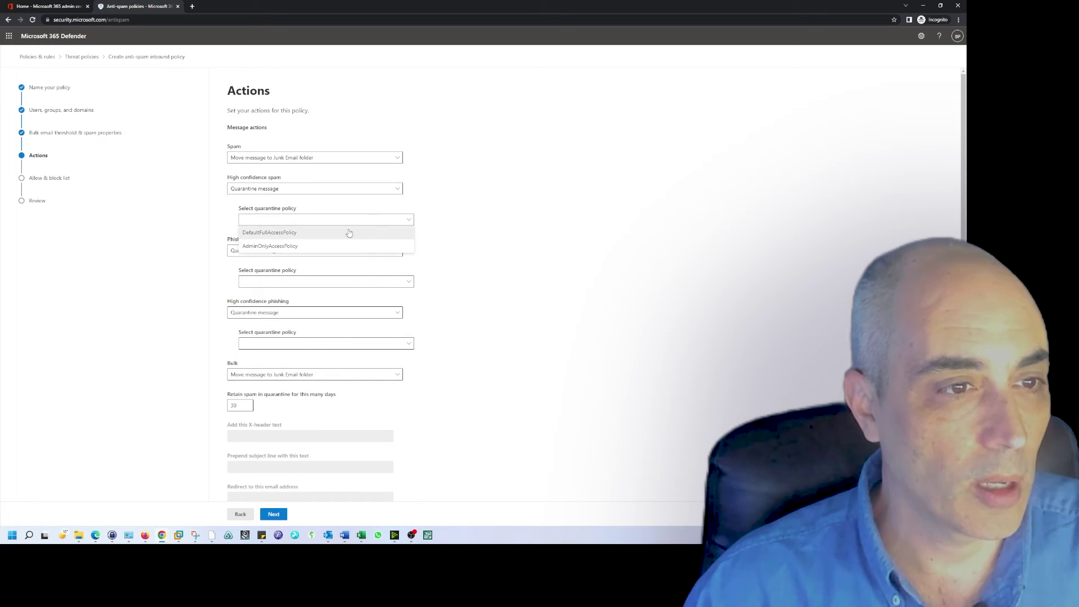
{"action": "left_click", "coordinate": [313, 233]}
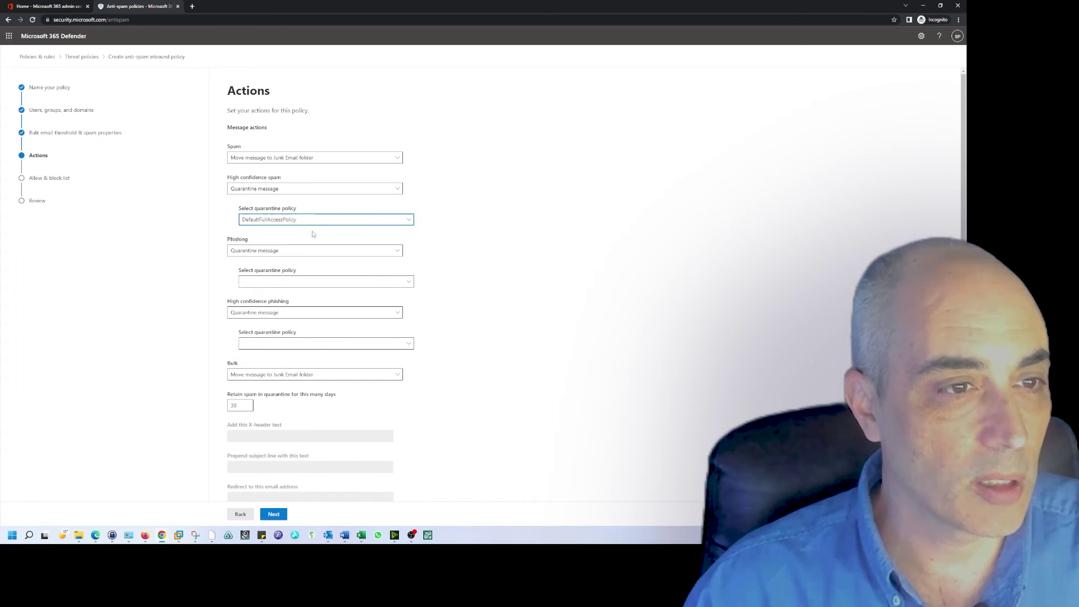
{"action": "left_click", "coordinate": [404, 222]}
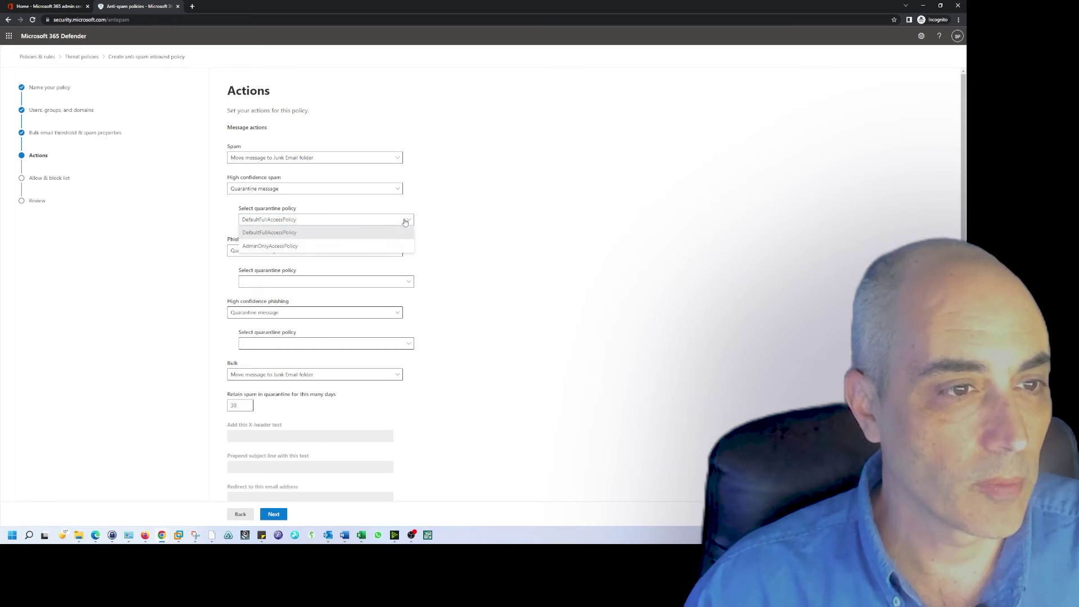
{"action": "left_click", "coordinate": [368, 247]}
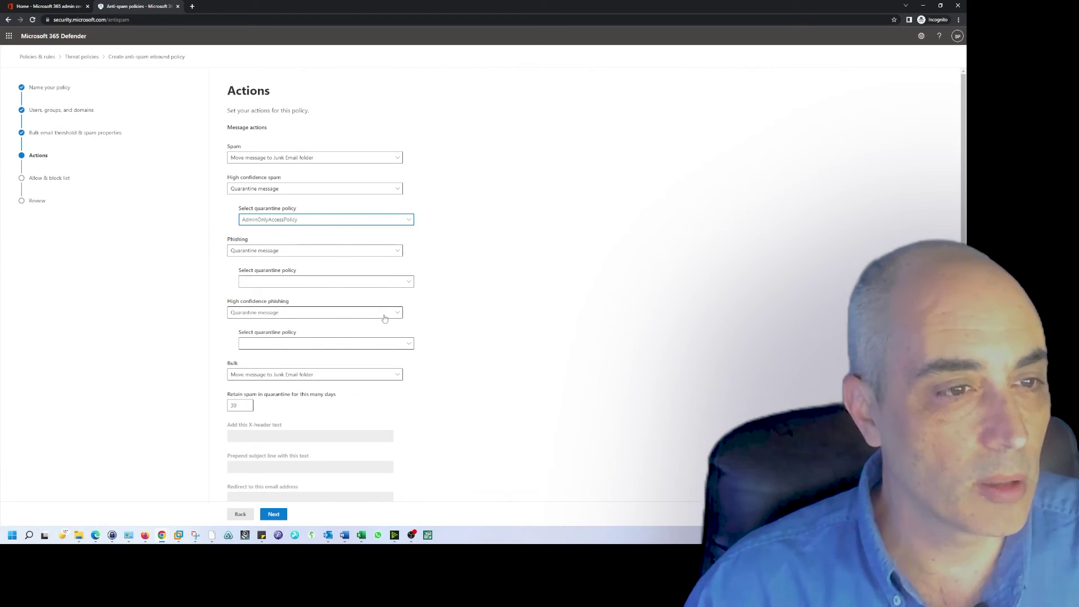
Step: Apply AdminOnlyAccessPolicy to quarantined phishing and high confidence phishing messages
{"action": "left_click", "coordinate": [409, 220]}
{"action": "left_click", "coordinate": [409, 221]}
{"action": "left_click", "coordinate": [410, 282]}
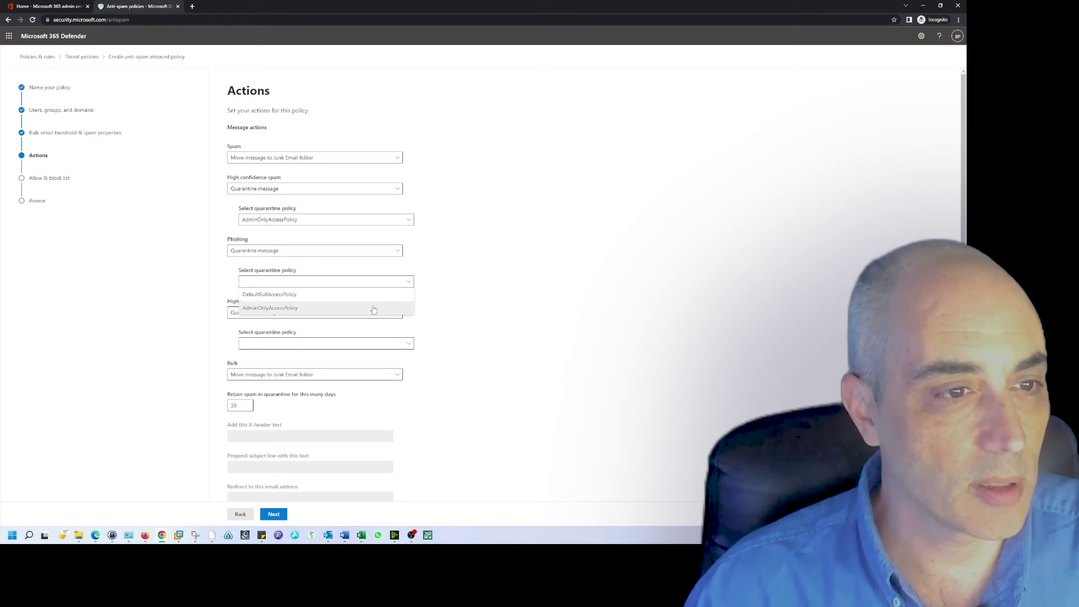
{"action": "left_click", "coordinate": [373, 307]}
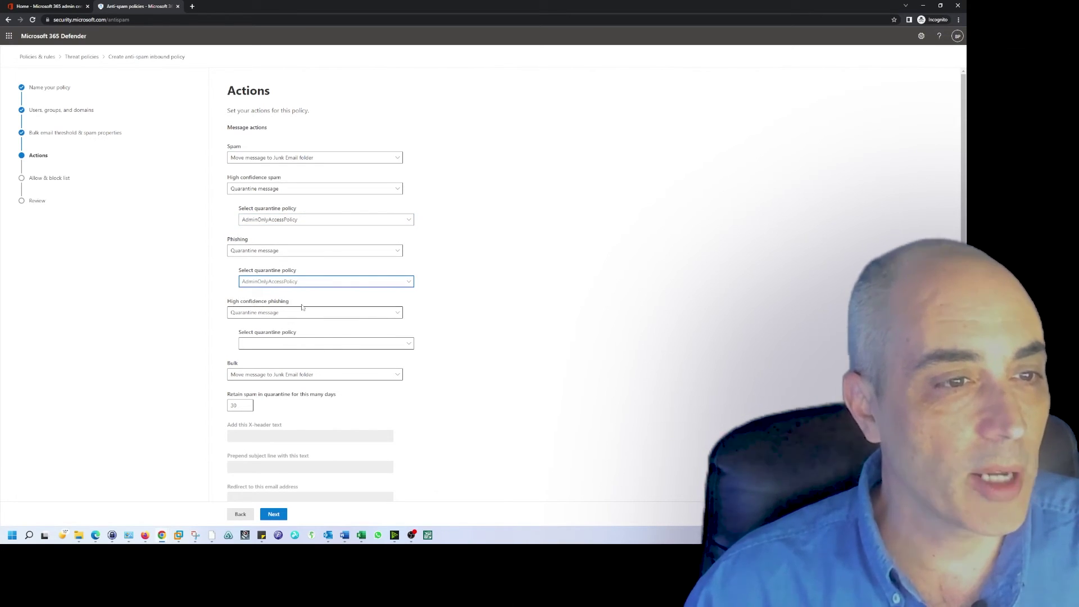
{"action": "left_click", "coordinate": [408, 343]}
{"action": "left_click", "coordinate": [362, 369]}
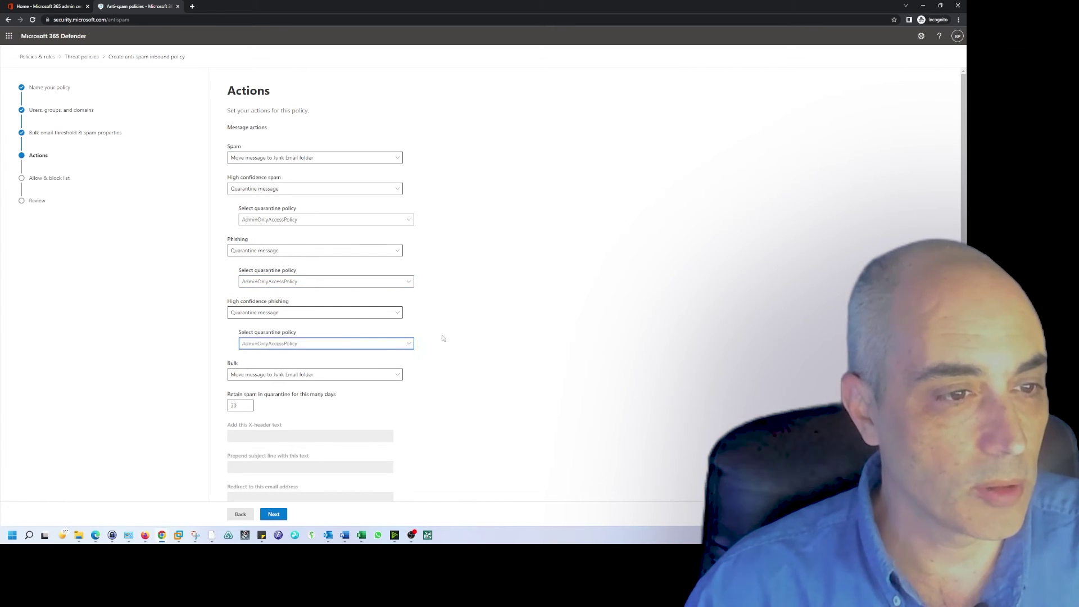
{"action": "scroll", "coordinate": [443, 337], "scroll_direction": "down", "scroll_amount": 2}
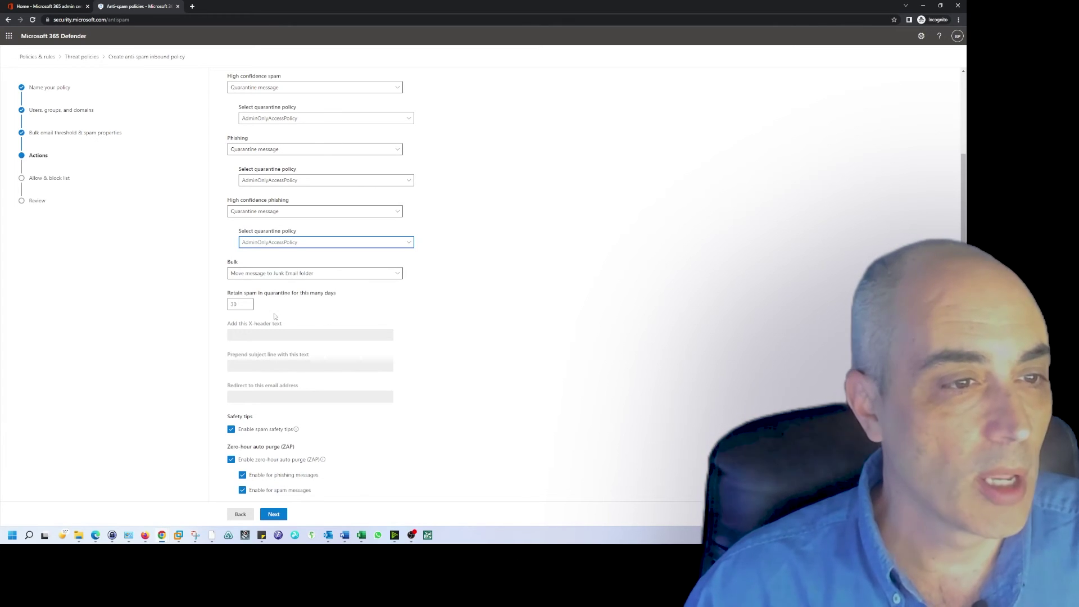
{"action": "left_click", "coordinate": [238, 304]}
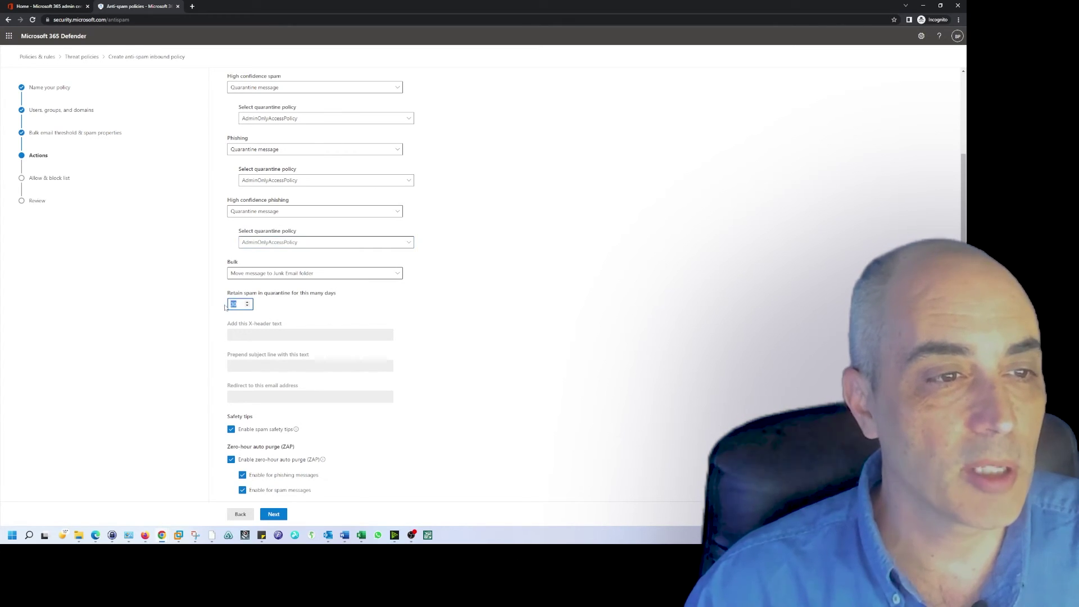
Step: Skip the Allow & block list, review the settings, and create the SpamSpamSpam policy
{"action": "left_click", "coordinate": [281, 515]}
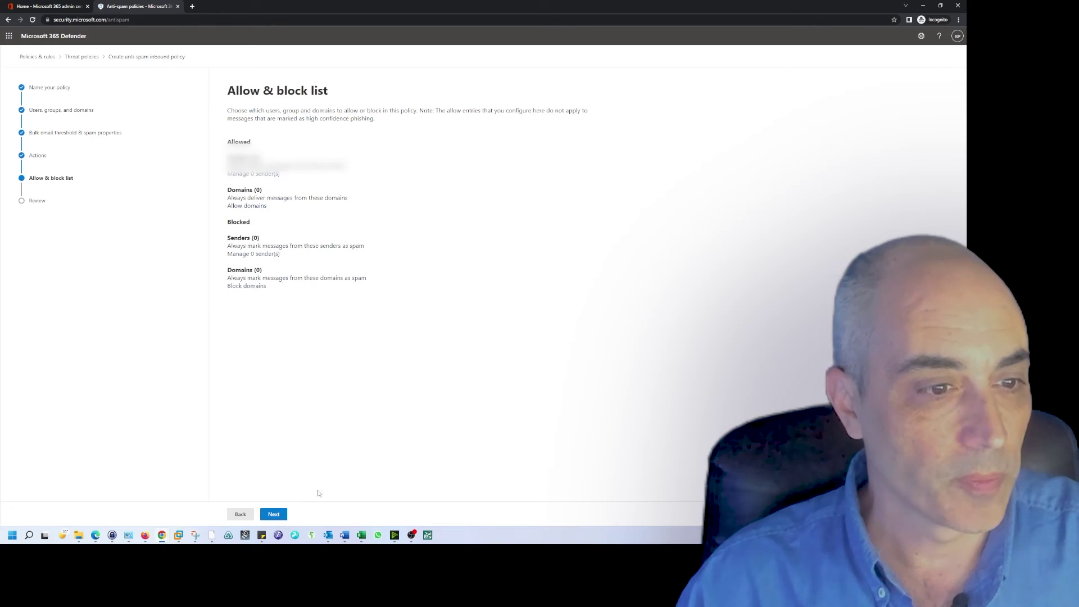
{"action": "left_click", "coordinate": [276, 515]}
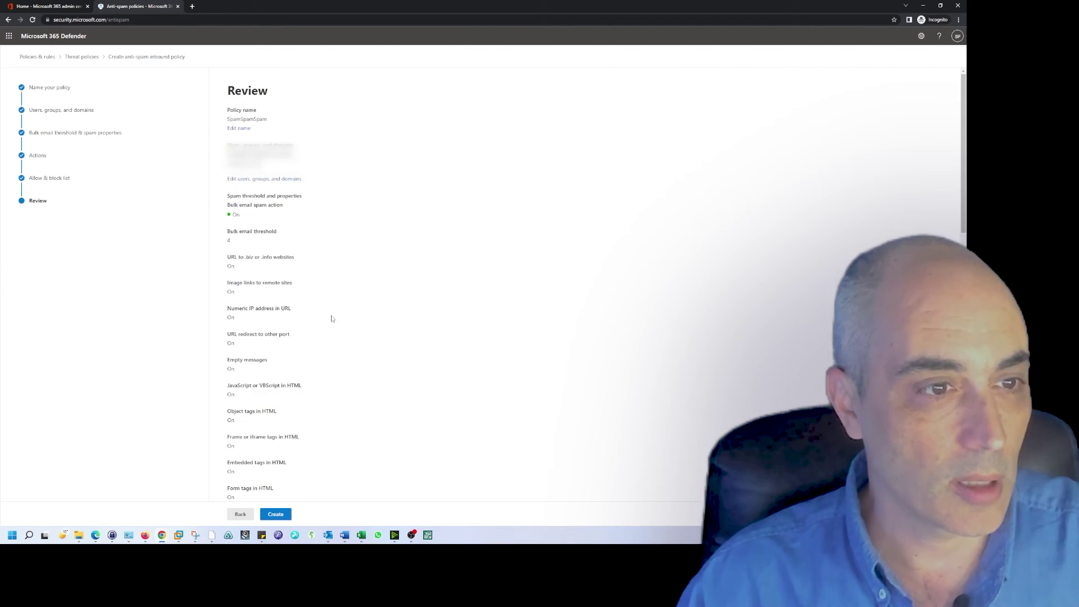
{"action": "scroll", "coordinate": [304, 304], "scroll_direction": "down", "scroll_amount": 3}
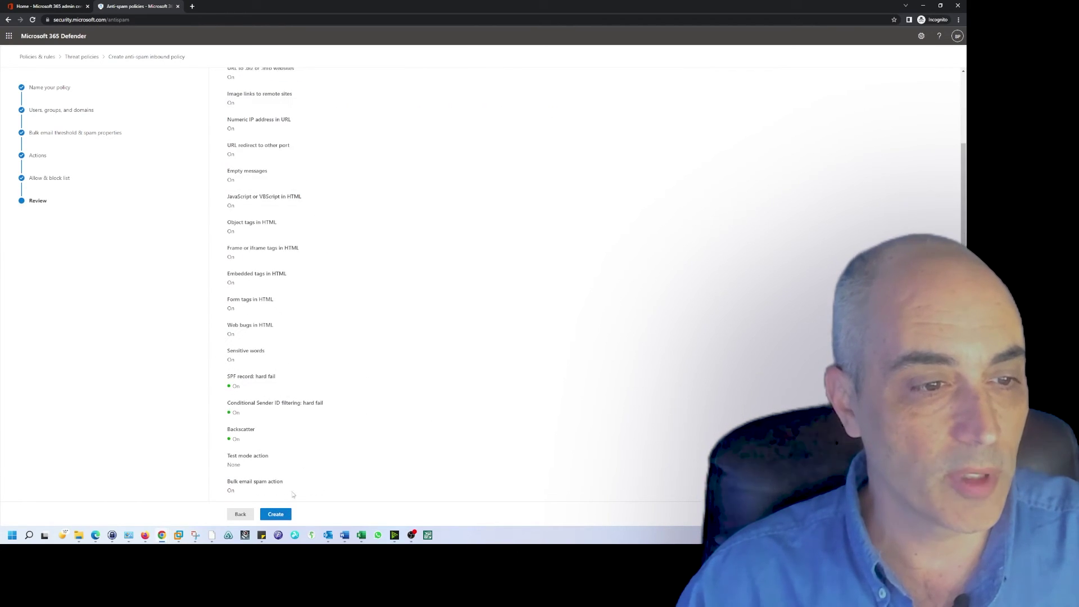
{"action": "left_click", "coordinate": [277, 514]}
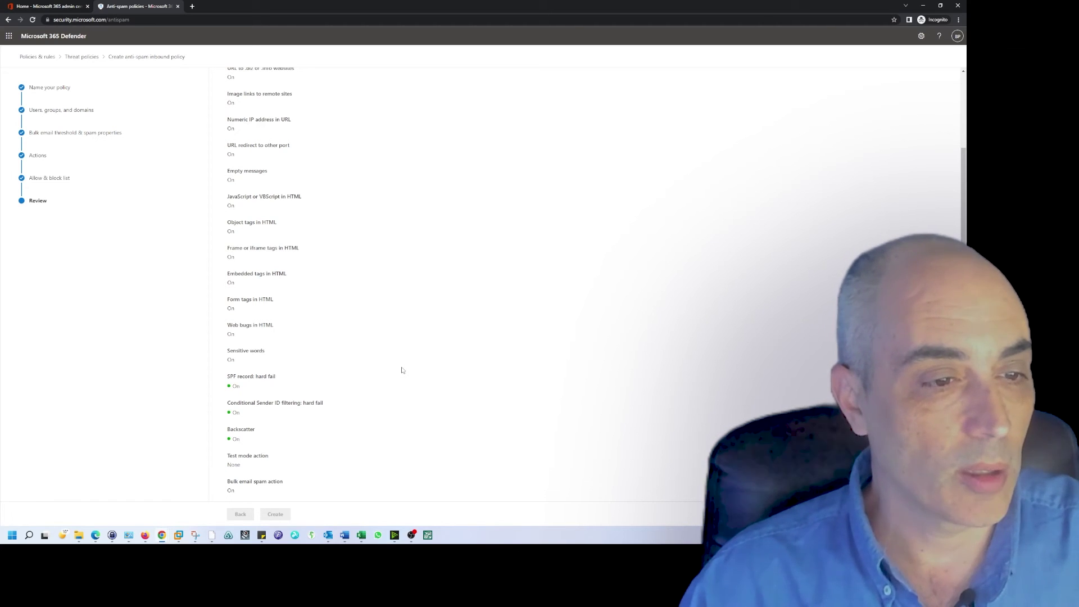
{"action": "scroll", "coordinate": [402, 371], "scroll_direction": "down", "scroll_amount": 10}
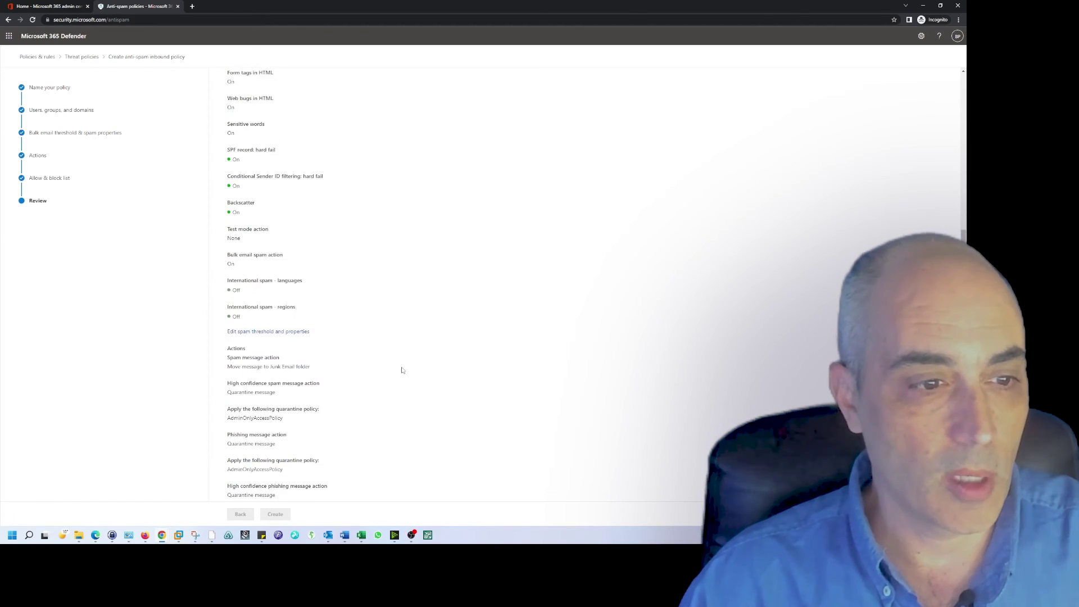
{"action": "scroll", "coordinate": [402, 370], "scroll_direction": "up", "scroll_amount": 10}
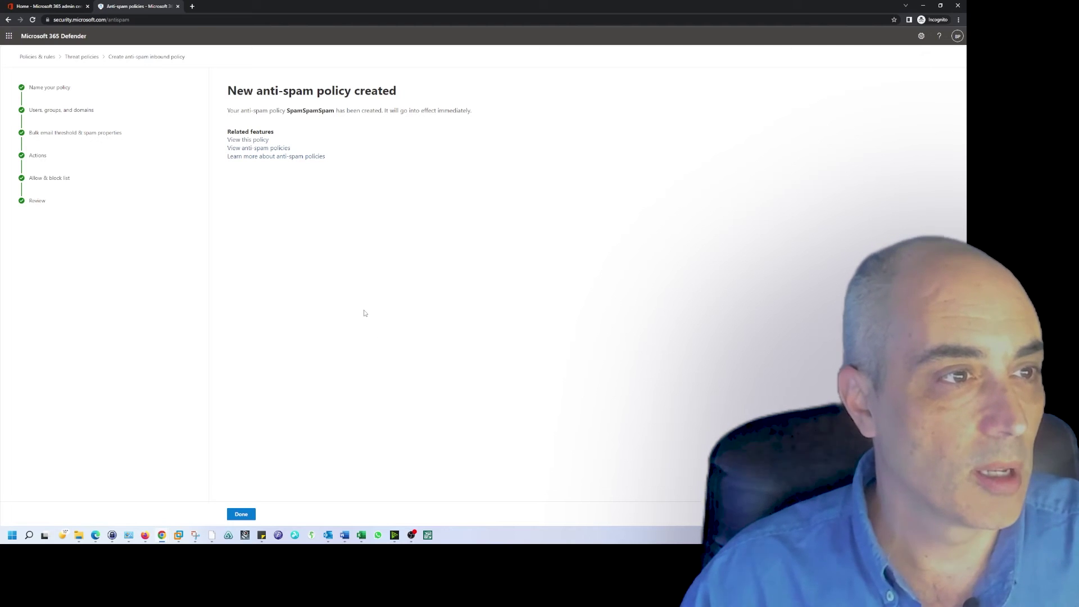
Step: Return to Threat policies, open Anti-malware and start a new policy named 'malwareMalware'
{"action": "left_click", "coordinate": [243, 515]}
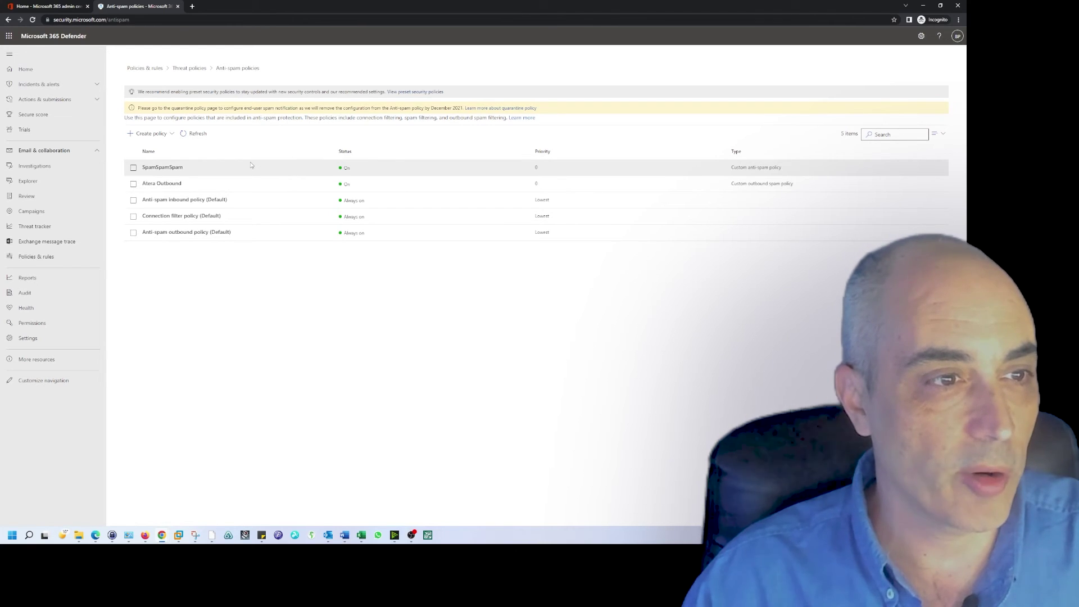
{"action": "left_click", "coordinate": [180, 68]}
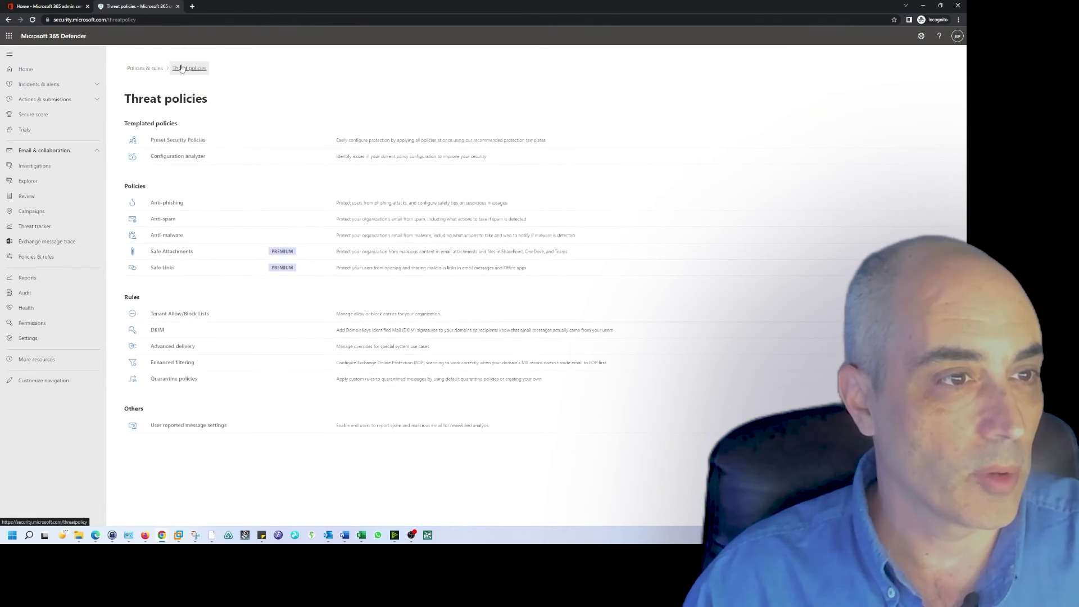
{"action": "left_click", "coordinate": [172, 237]}
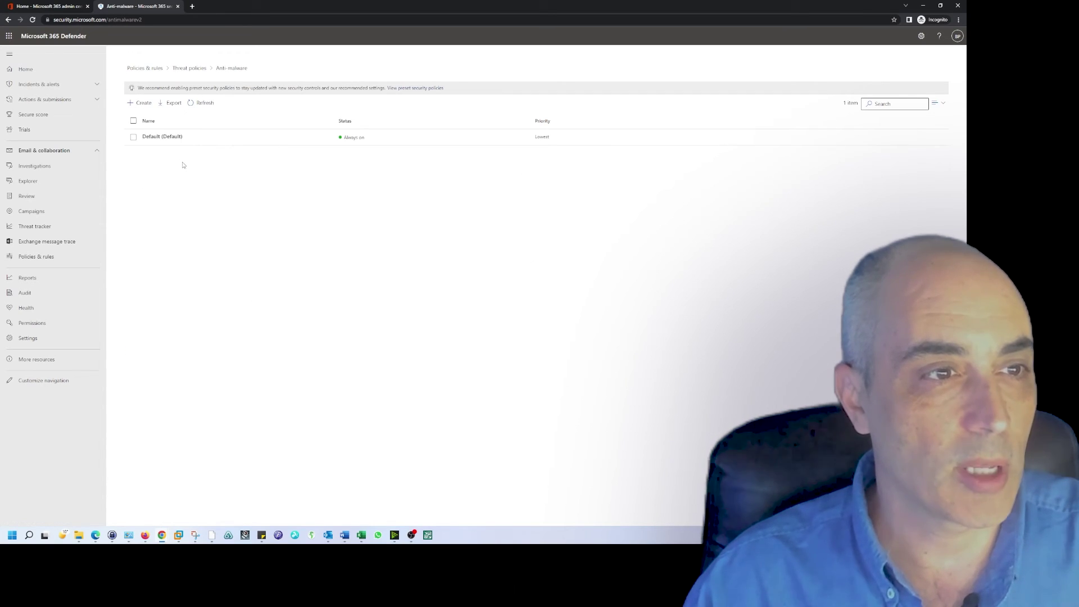
{"action": "left_click", "coordinate": [148, 105]}
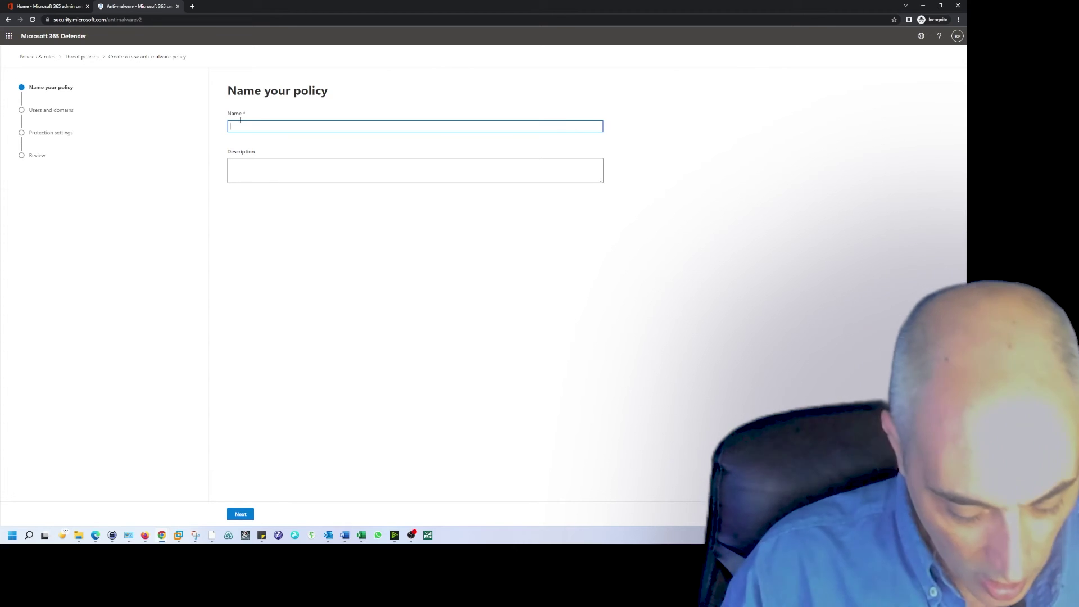
{"action": "type", "text": "malware"}
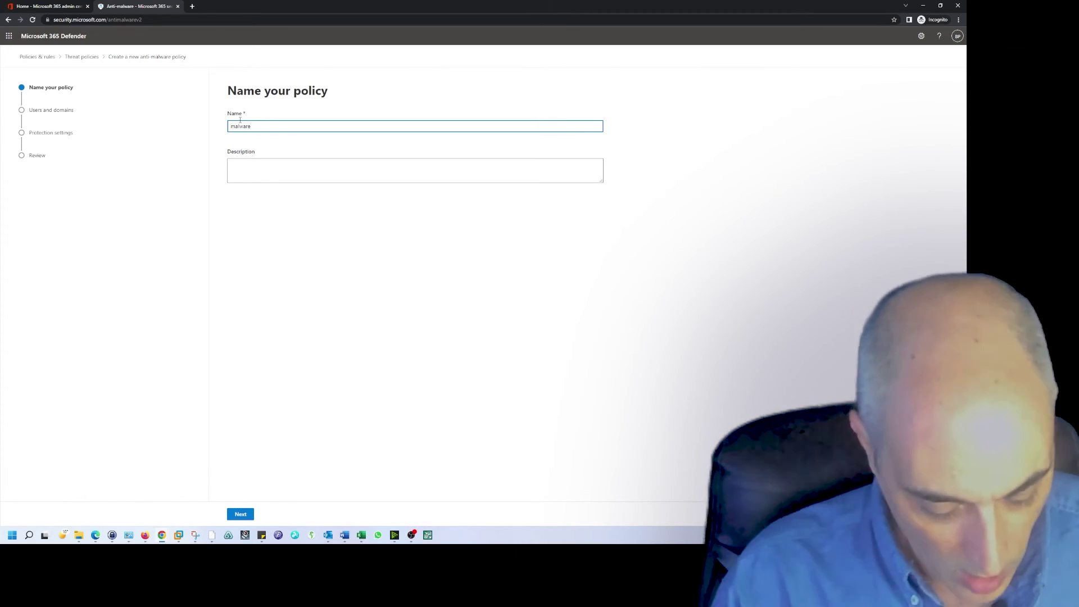
{"action": "type", "text": "Malware"}
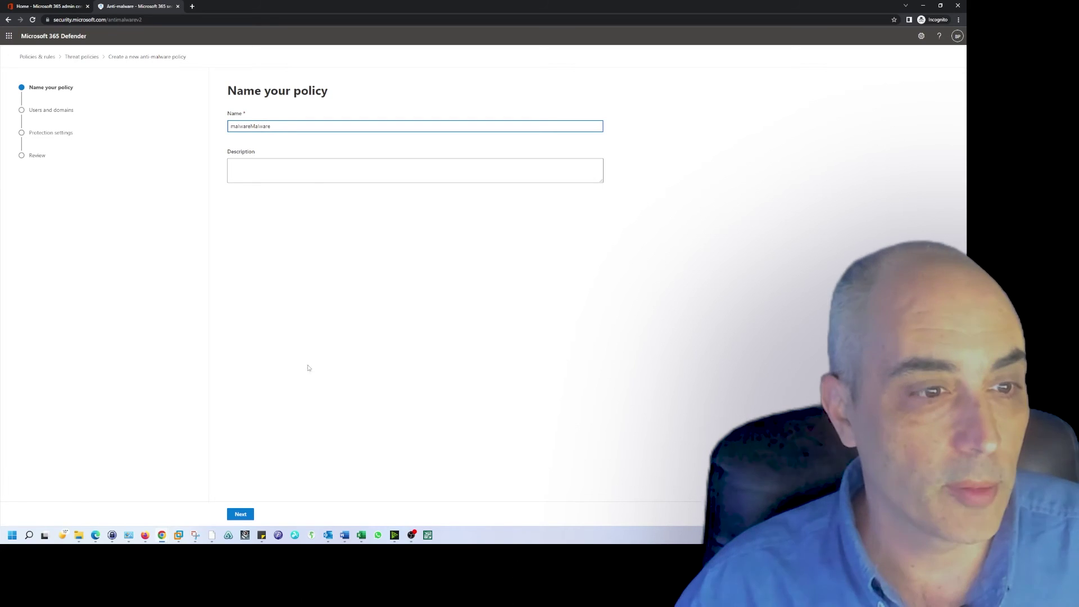
Step: Add a recipient domain to the anti-malware policy scope and advance to Protection settings
{"action": "left_click", "coordinate": [240, 514]}
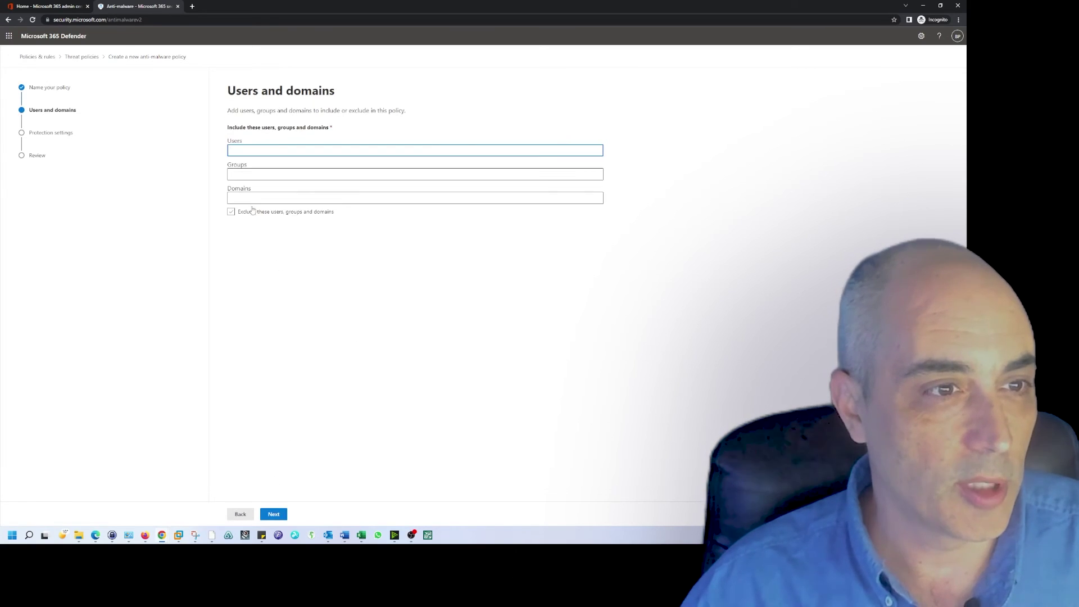
{"action": "left_click", "coordinate": [252, 200]}
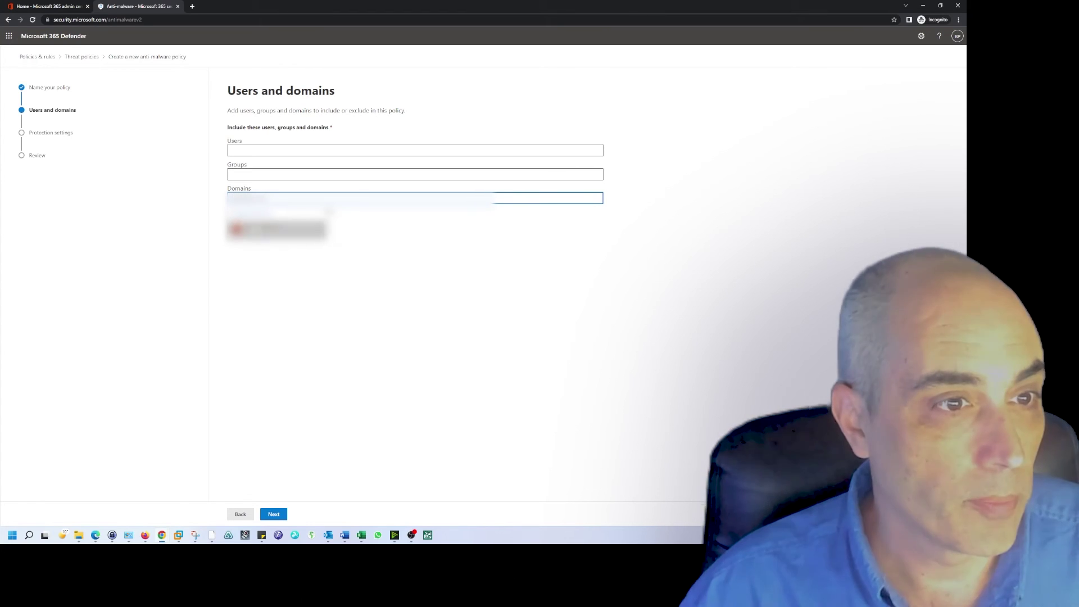
{"action": "left_click", "coordinate": [274, 514]}
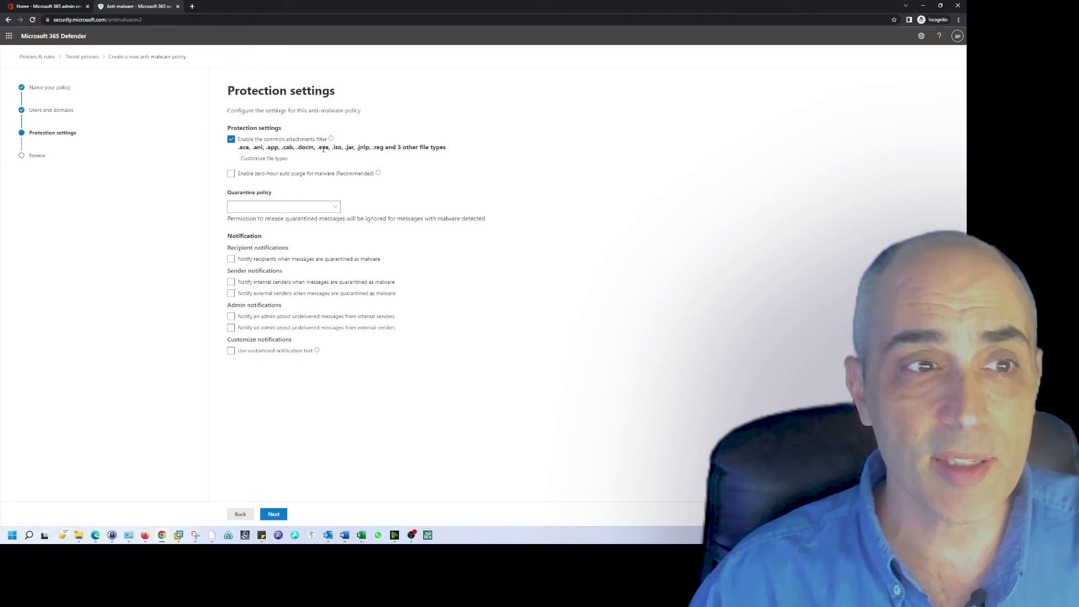
{"action": "left_click_drag", "start_coordinate": [318, 148], "coordinate": [329, 147]}
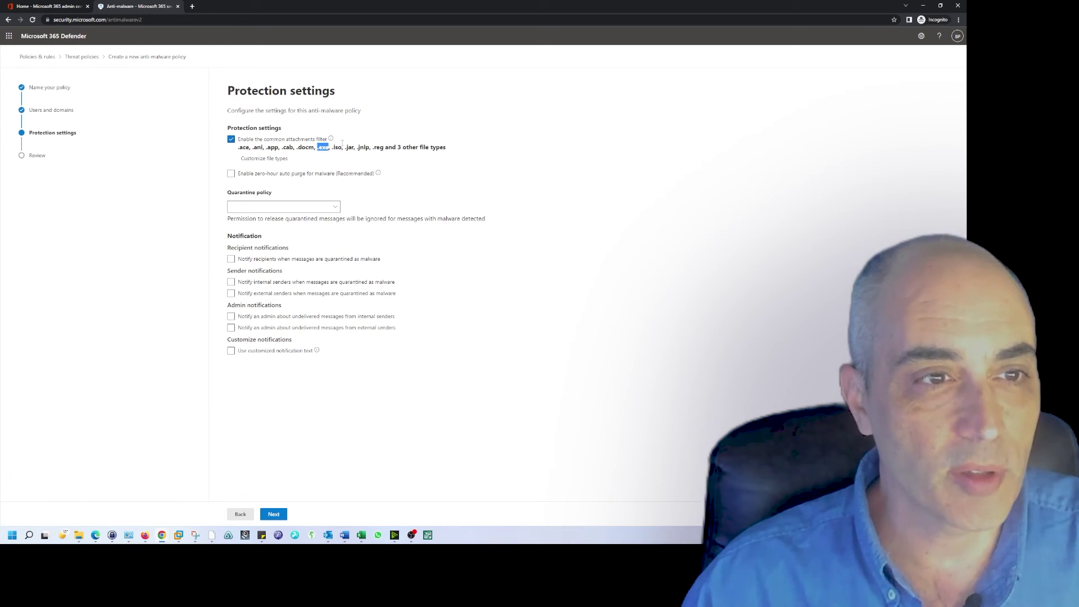
{"action": "left_click_drag", "start_coordinate": [373, 146], "coordinate": [385, 147]}
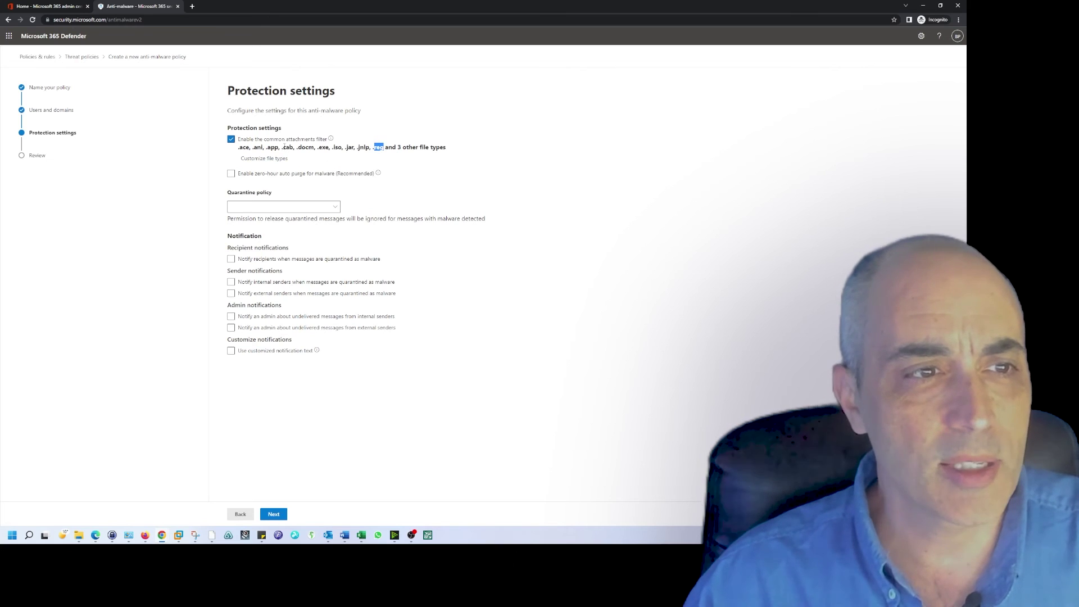
{"action": "left_click_drag", "start_coordinate": [284, 147], "coordinate": [292, 147]}
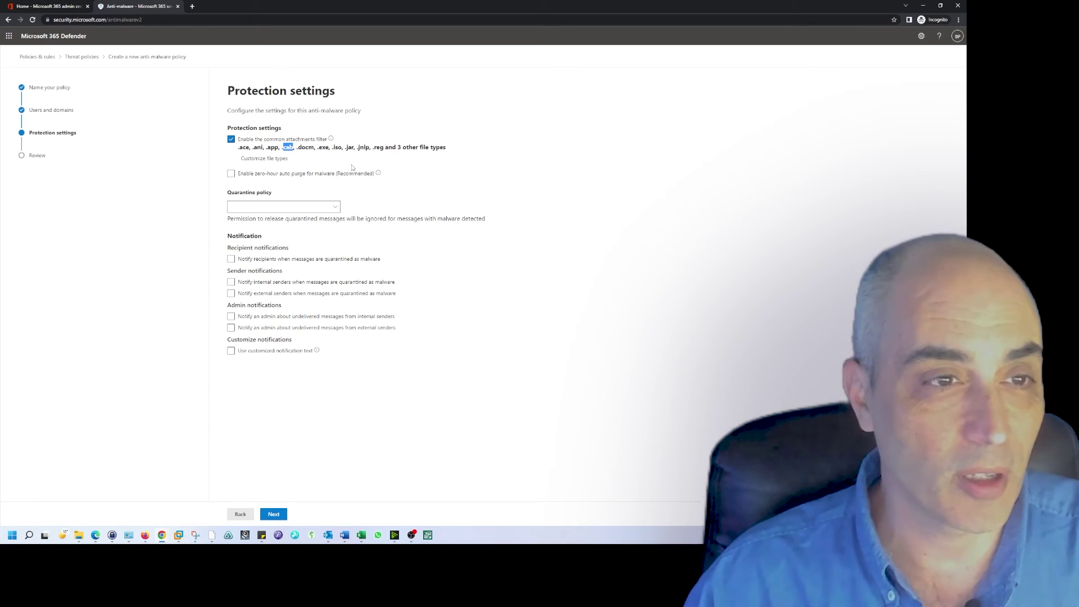
{"action": "left_click", "coordinate": [310, 150]}
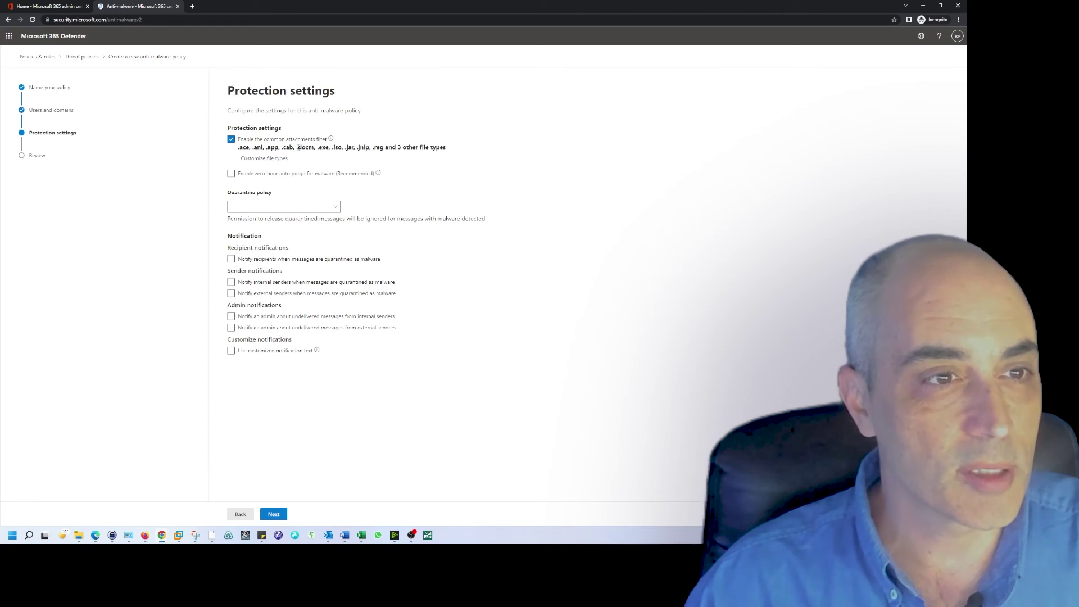
{"action": "left_click_drag", "start_coordinate": [298, 148], "coordinate": [314, 148]}
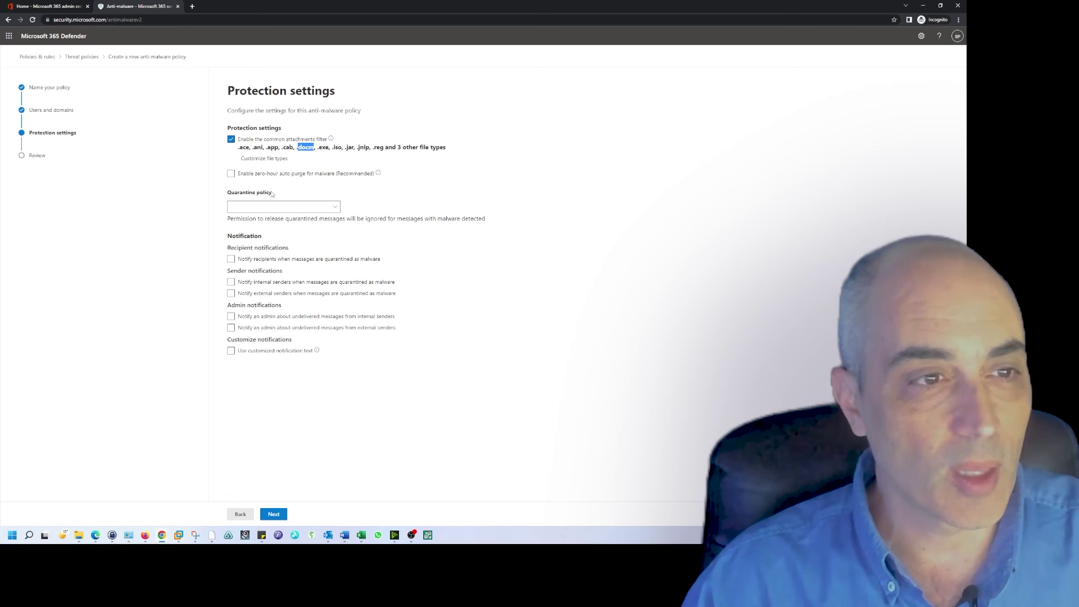
Step: Enable zero-hour auto purge, quarantine with AdminOnlyAccessPolicy, and notify recipients with 'Got a malware!'
{"action": "left_click", "coordinate": [231, 174]}
{"action": "left_click", "coordinate": [335, 208]}
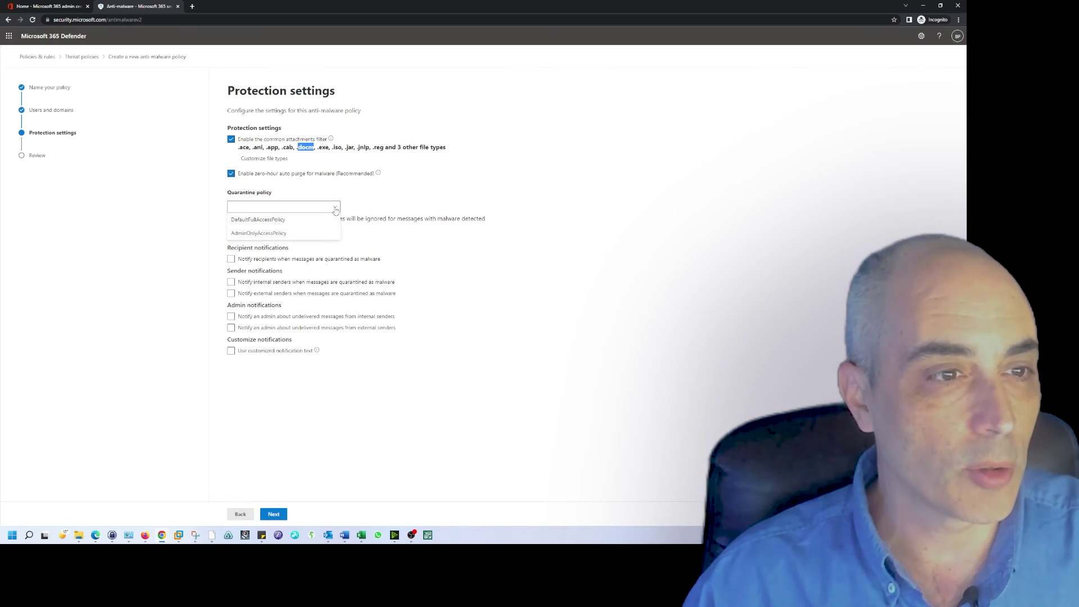
{"action": "left_click", "coordinate": [264, 233]}
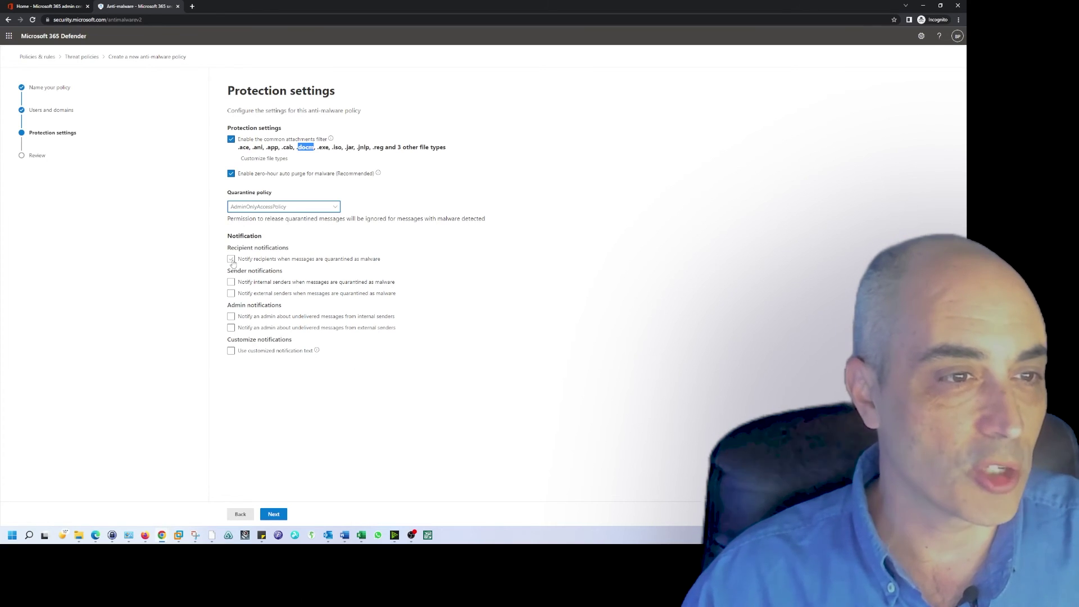
{"action": "left_click", "coordinate": [268, 260]}
{"action": "left_click", "coordinate": [276, 285]}
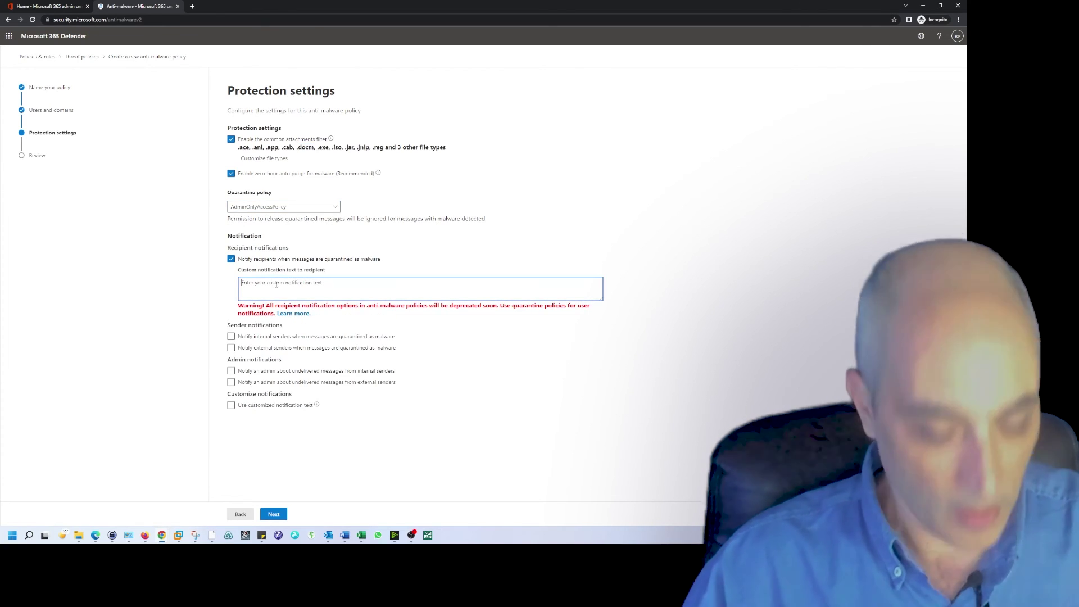
{"action": "type", "text": "Got a "}
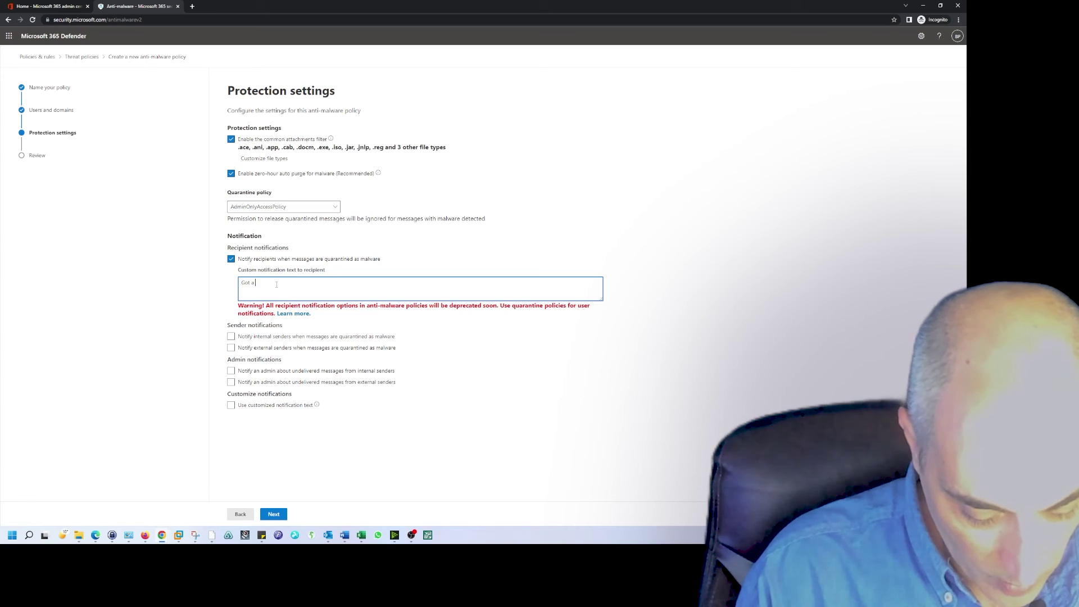
{"action": "type", "text": "malware!"}
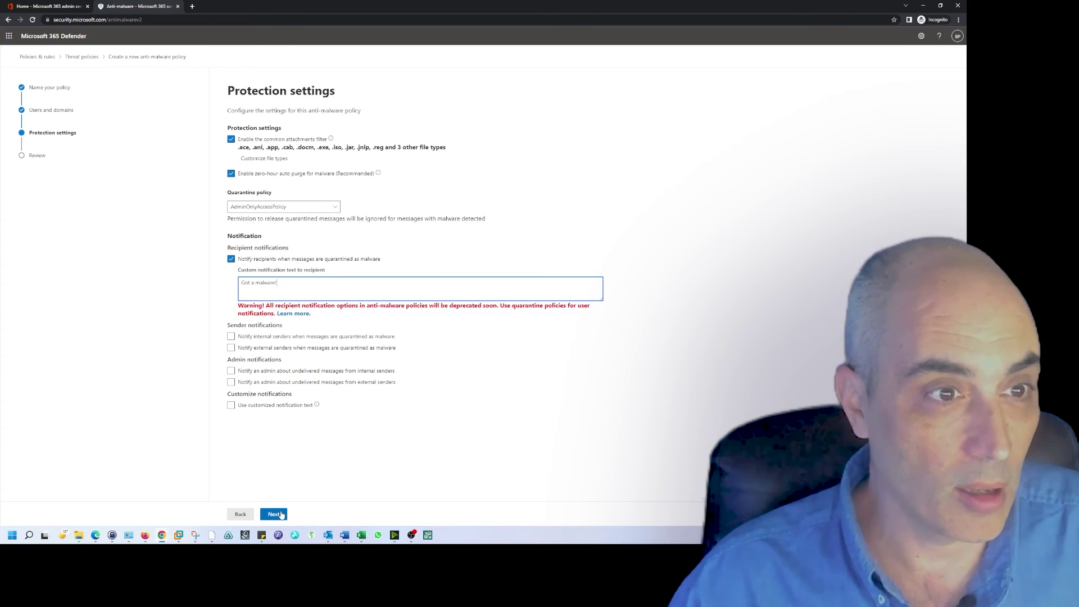
Step: Review and submit the malwareMalware policy, returning to the anti-malware list where it shows On
{"action": "left_click", "coordinate": [280, 515]}
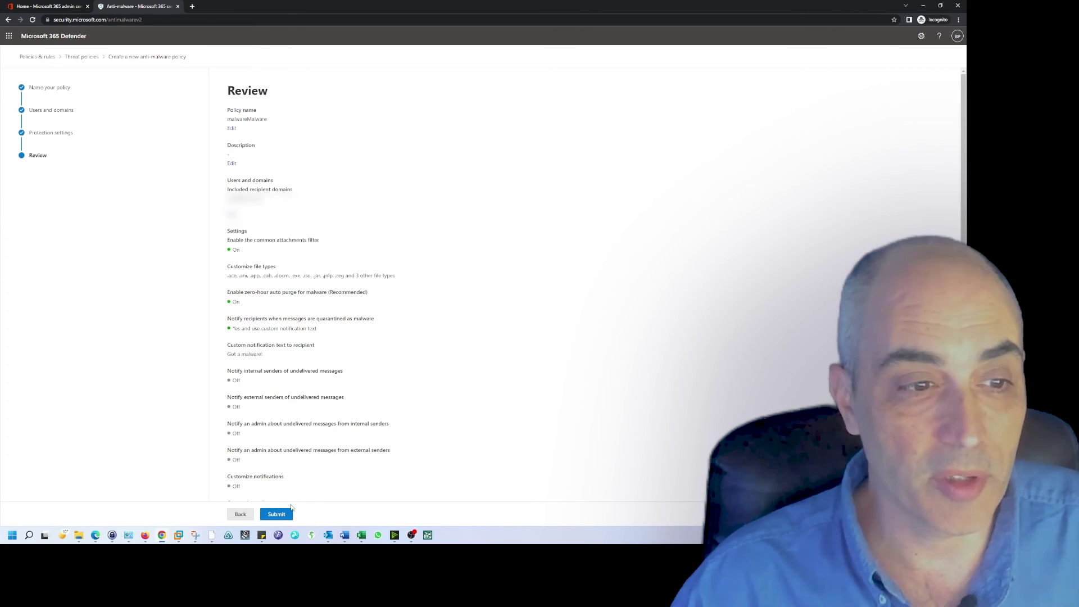
{"action": "key", "text": "Return"}
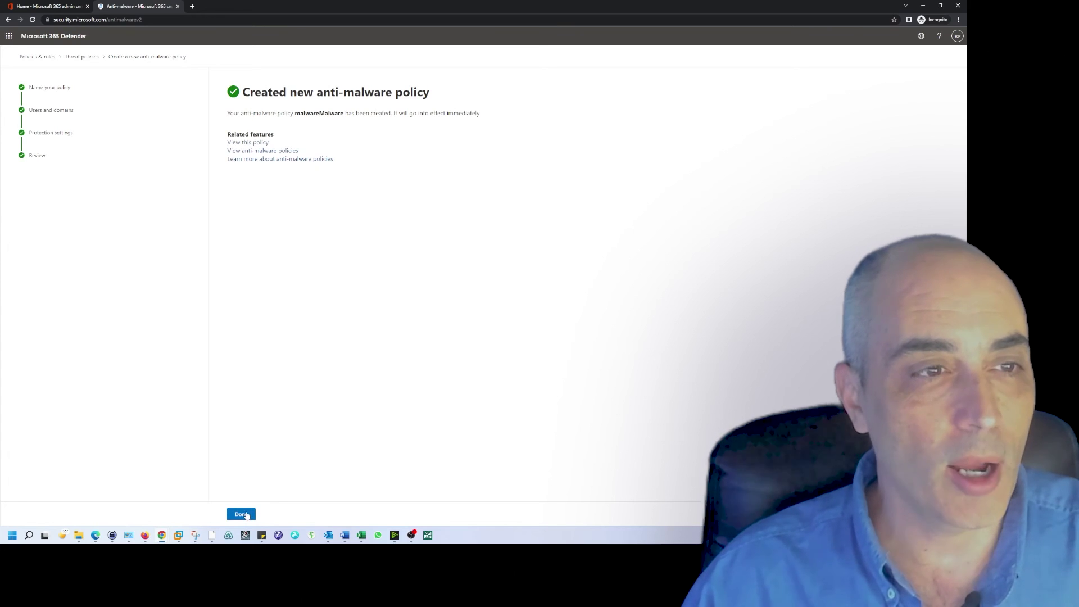
{"action": "left_click", "coordinate": [241, 514]}
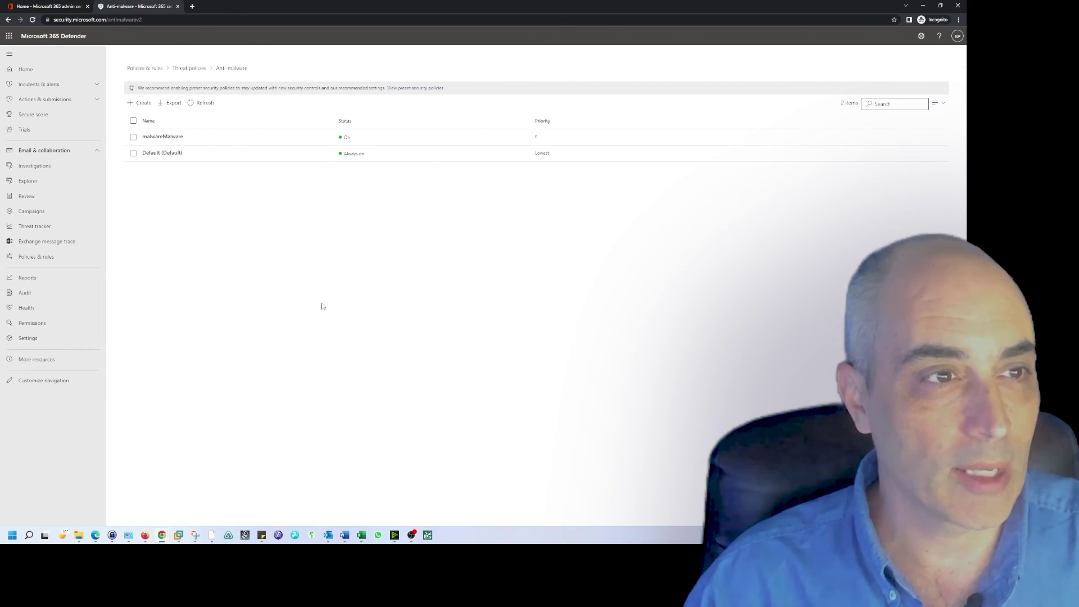
Step: Return via the Policies & rules breadcrumb to the Threat policies page
{"action": "left_click", "coordinate": [145, 68]}
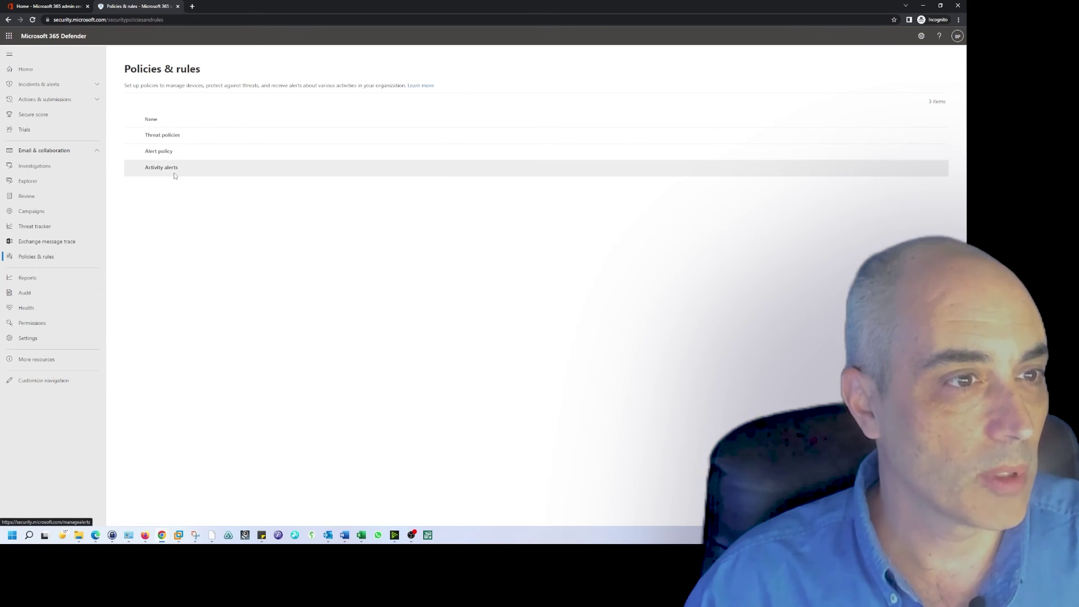
{"action": "left_click", "coordinate": [171, 140]}
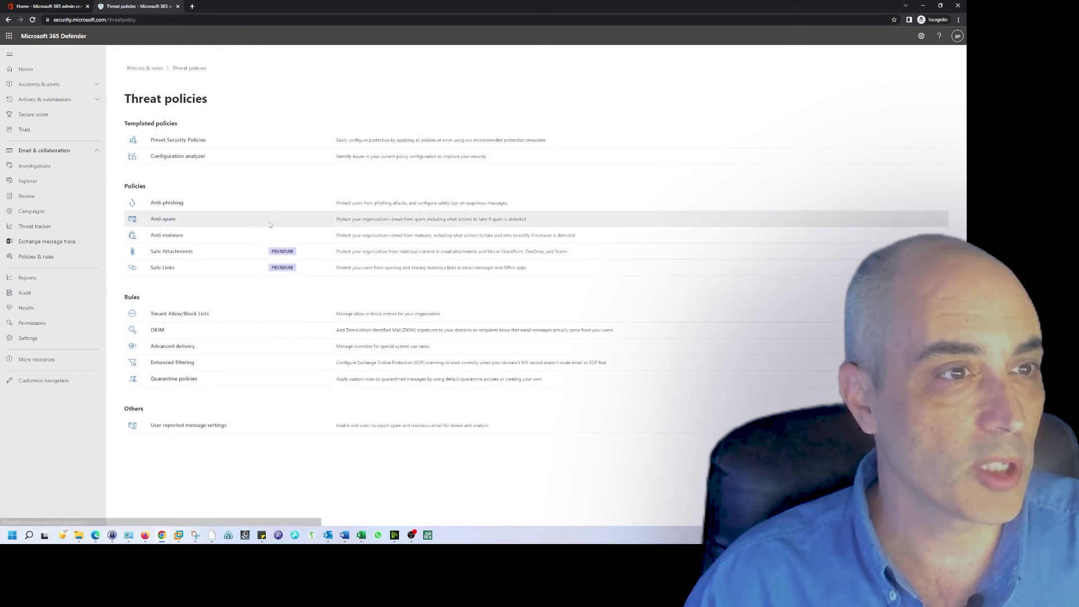